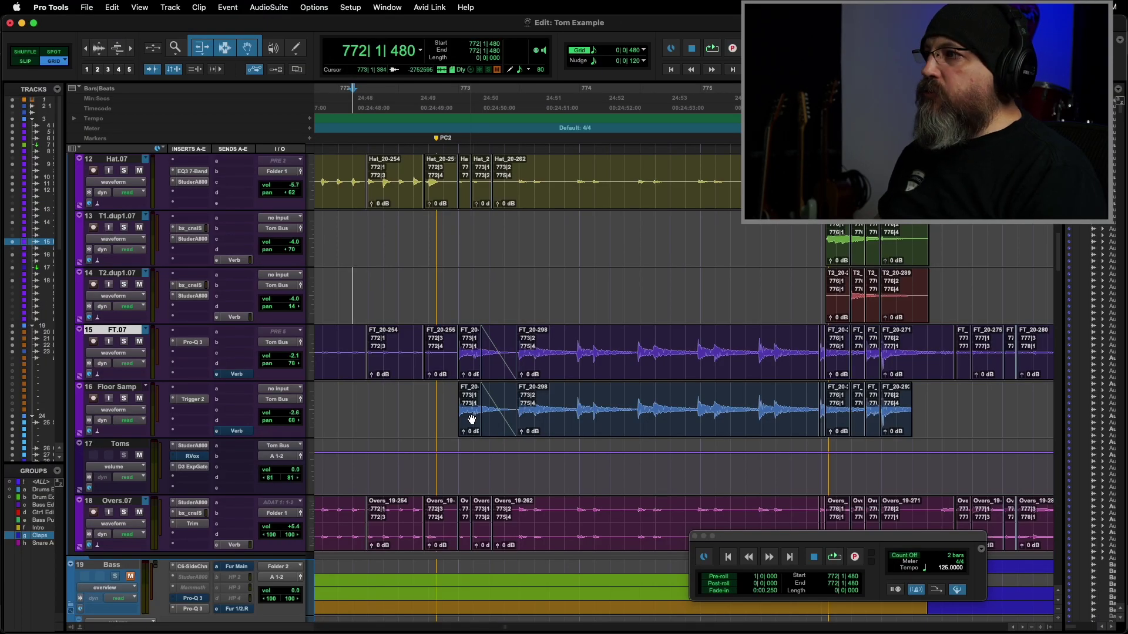
Step: Select the Floor Samp track, locate the tom fill, and check FT.07's EQ
scroll(512, 433, "up", 4)
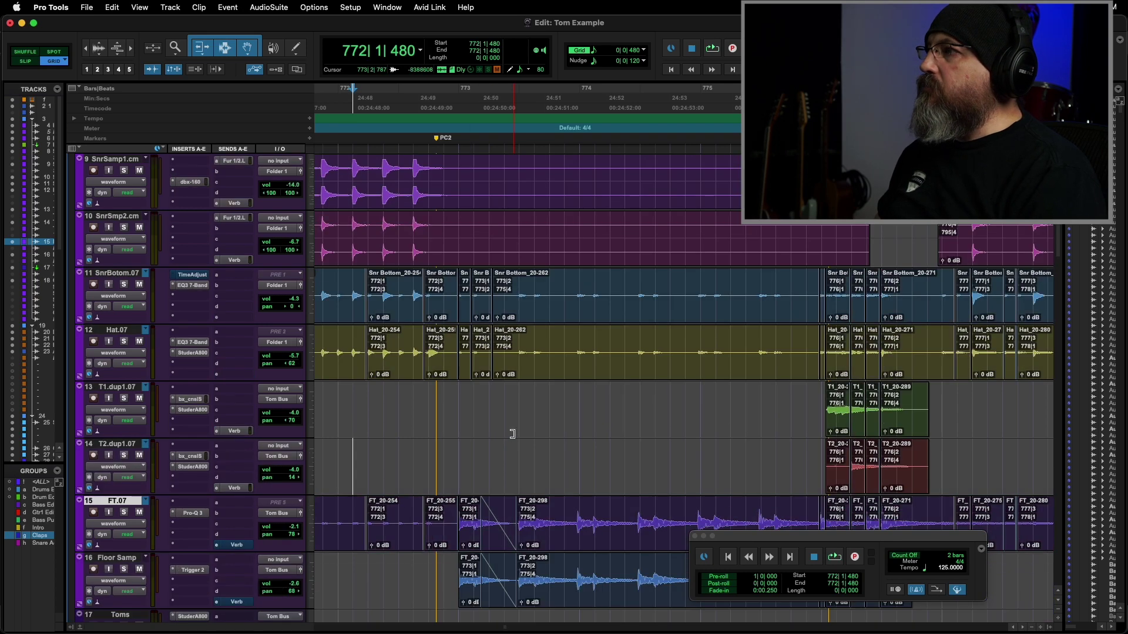
scroll(512, 436, "down", 3)
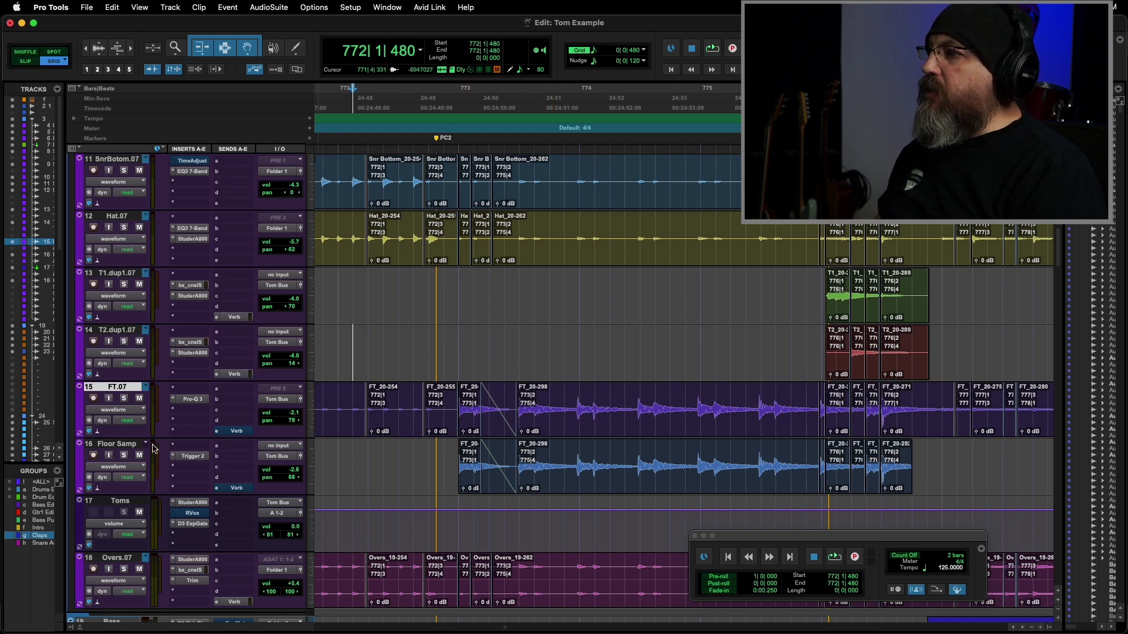
left_click(117, 445)
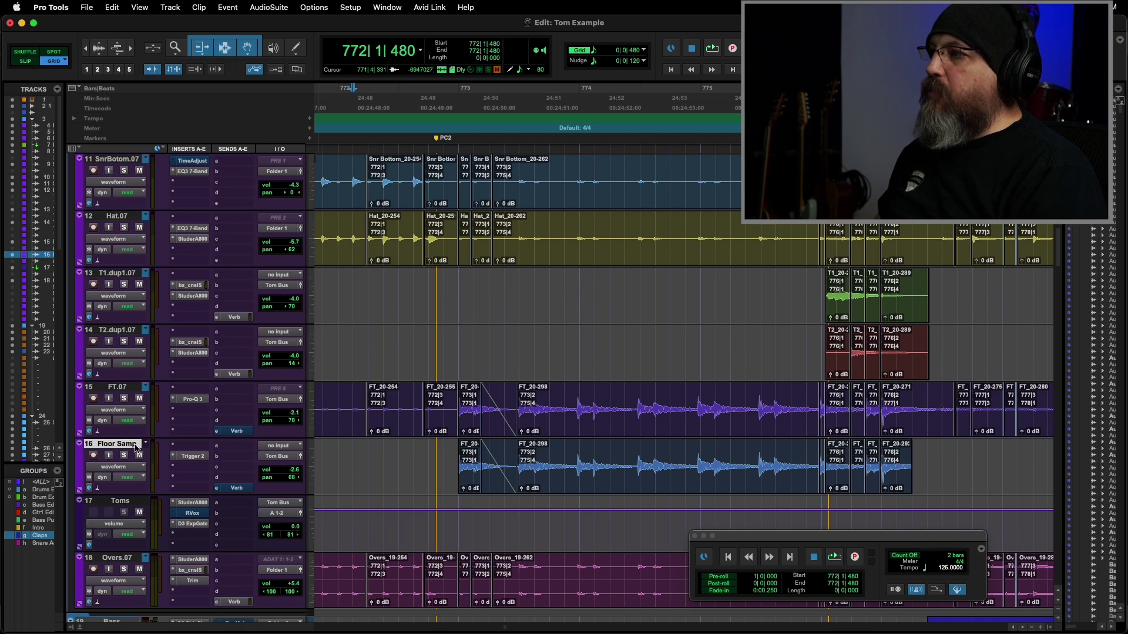
key("super+bracketleft")
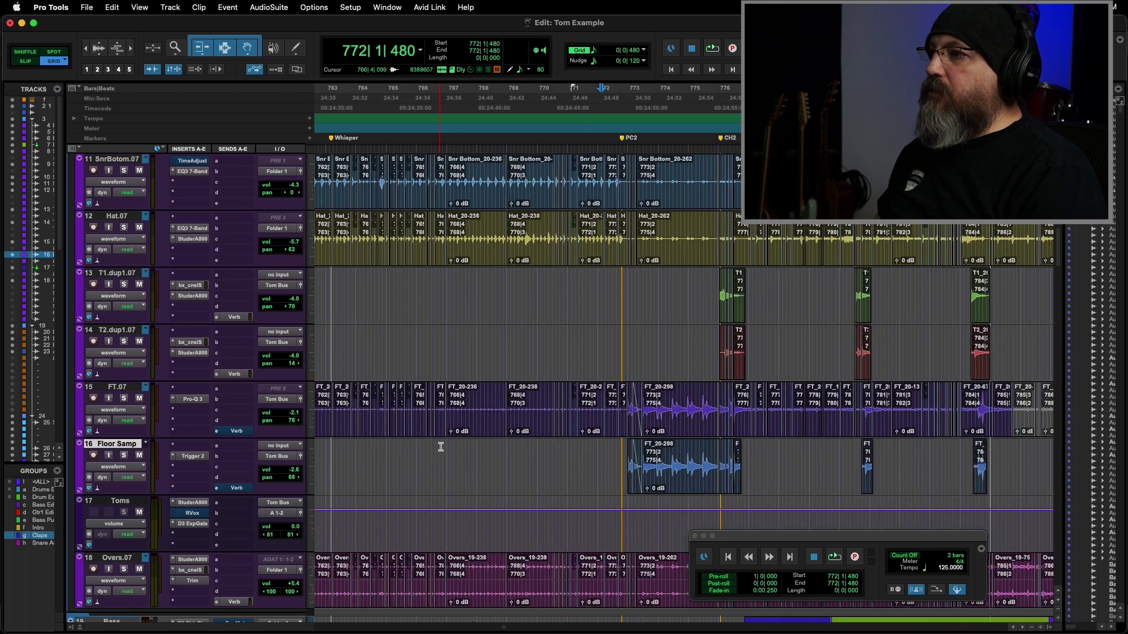
key("super+bracketleft")
key("super+bracketleft")
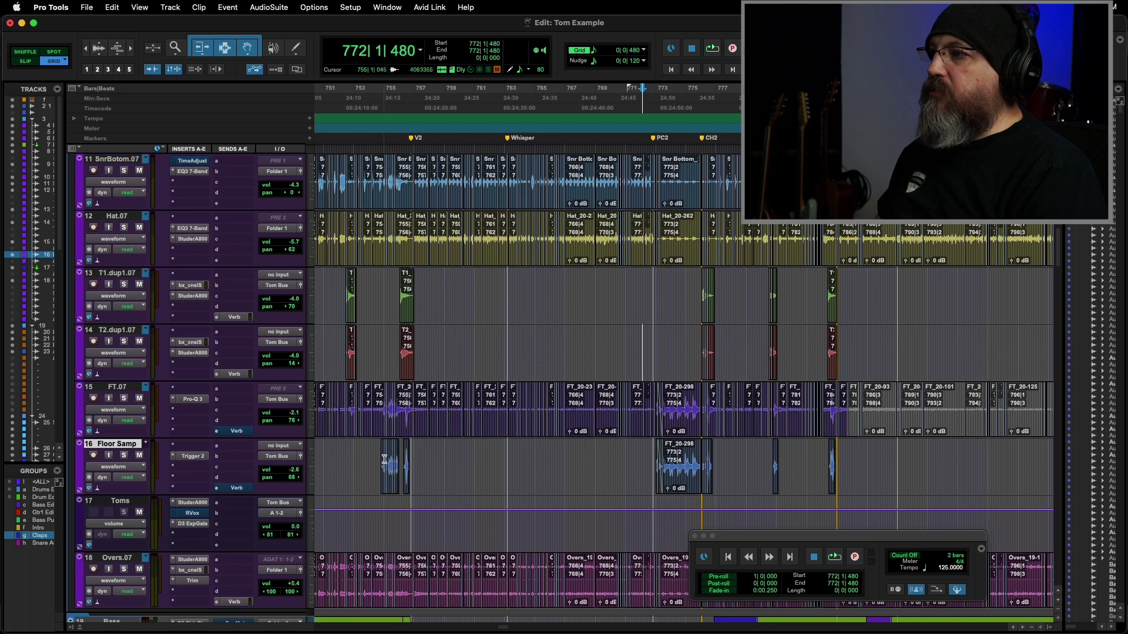
key("super+bracketright")
key("super+bracketright")
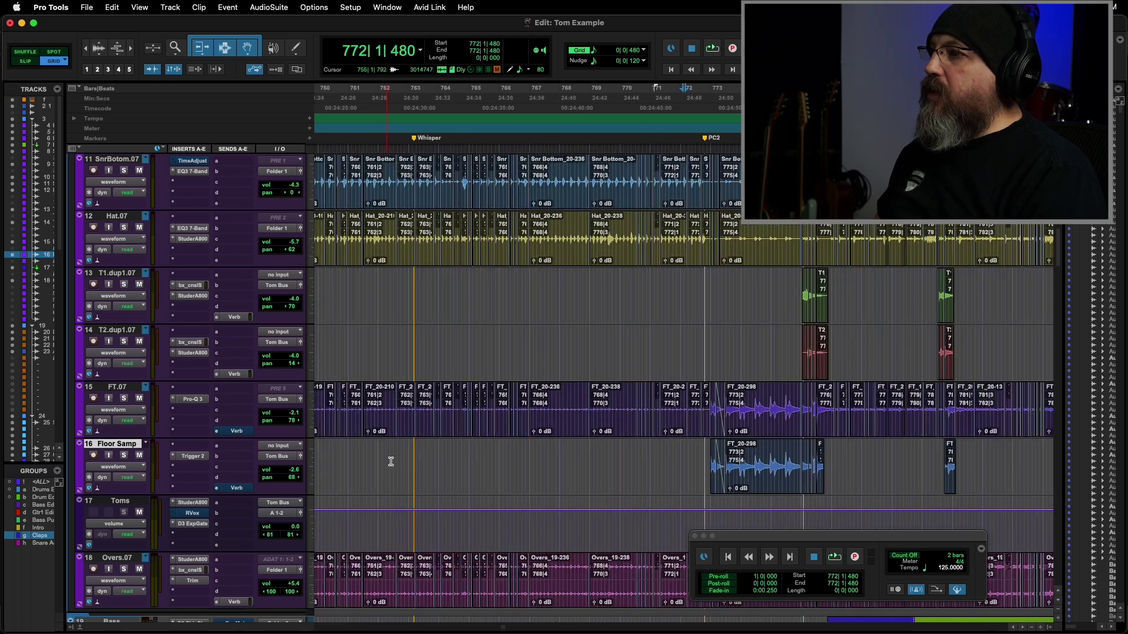
scroll(602, 459, "right", 3)
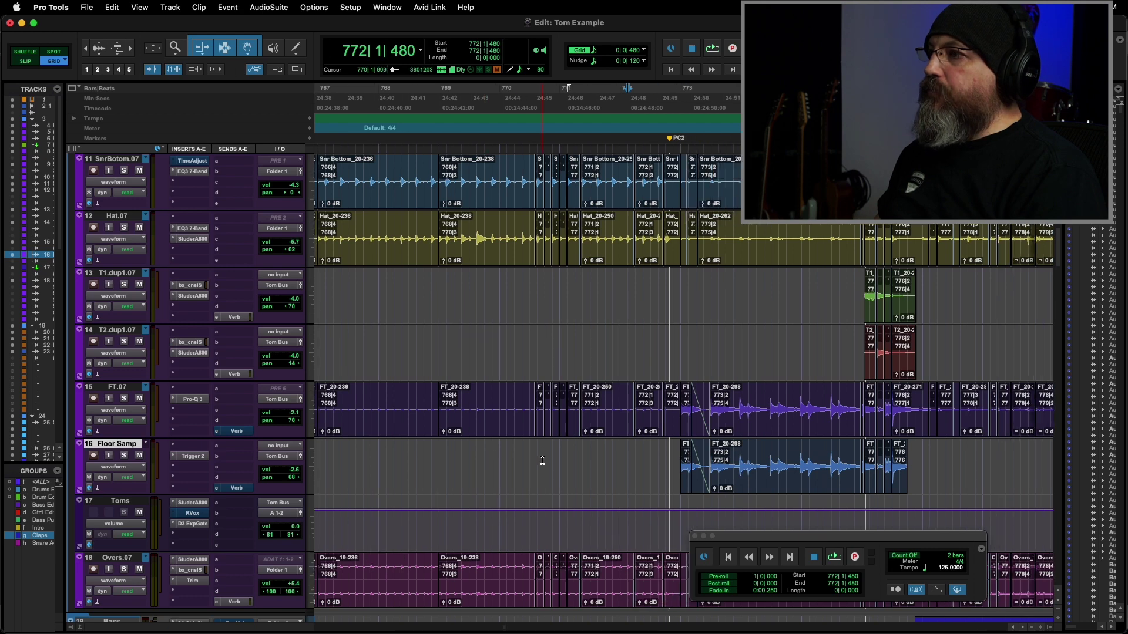
left_click(190, 400)
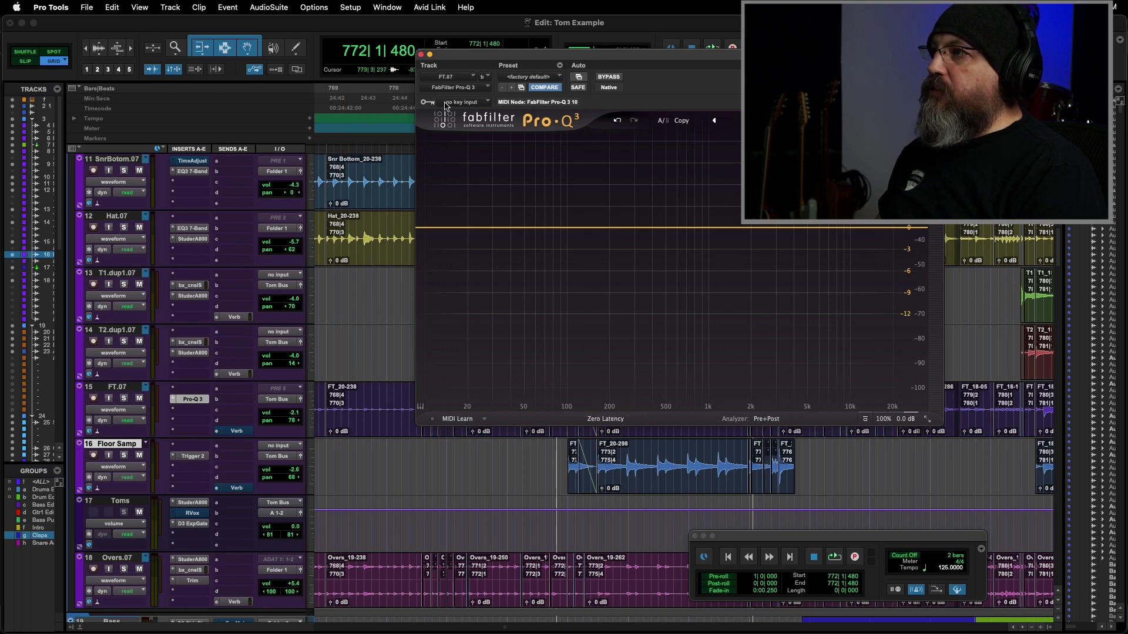
left_click(421, 55)
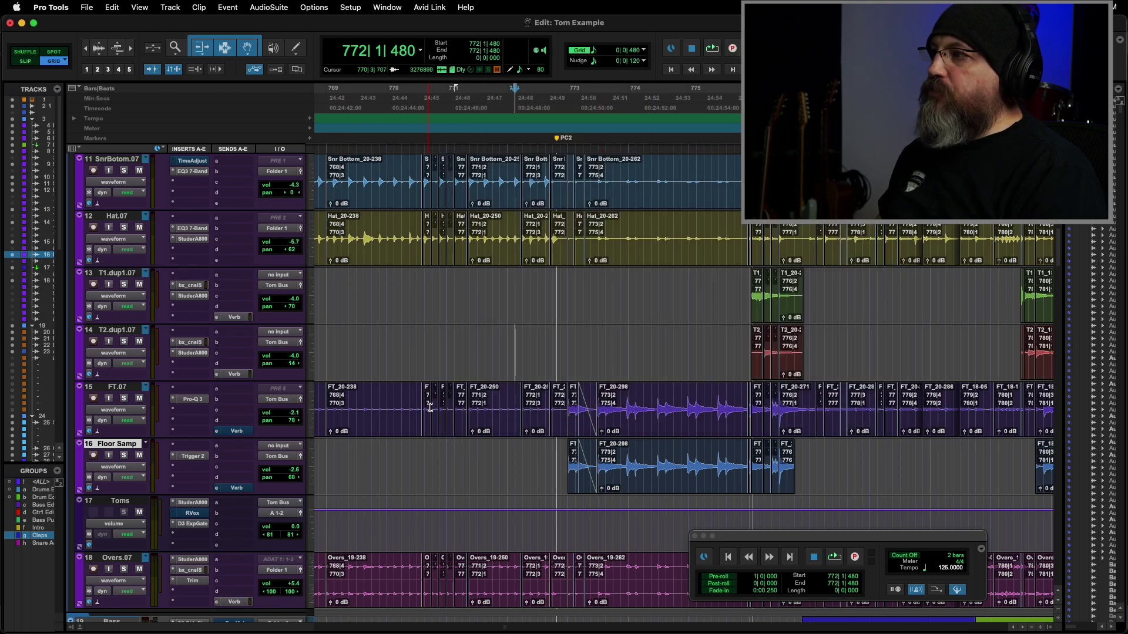
Step: Solo FT.07, audition it, and raise its volume to +3.6 dB
left_click(124, 399)
key("space")
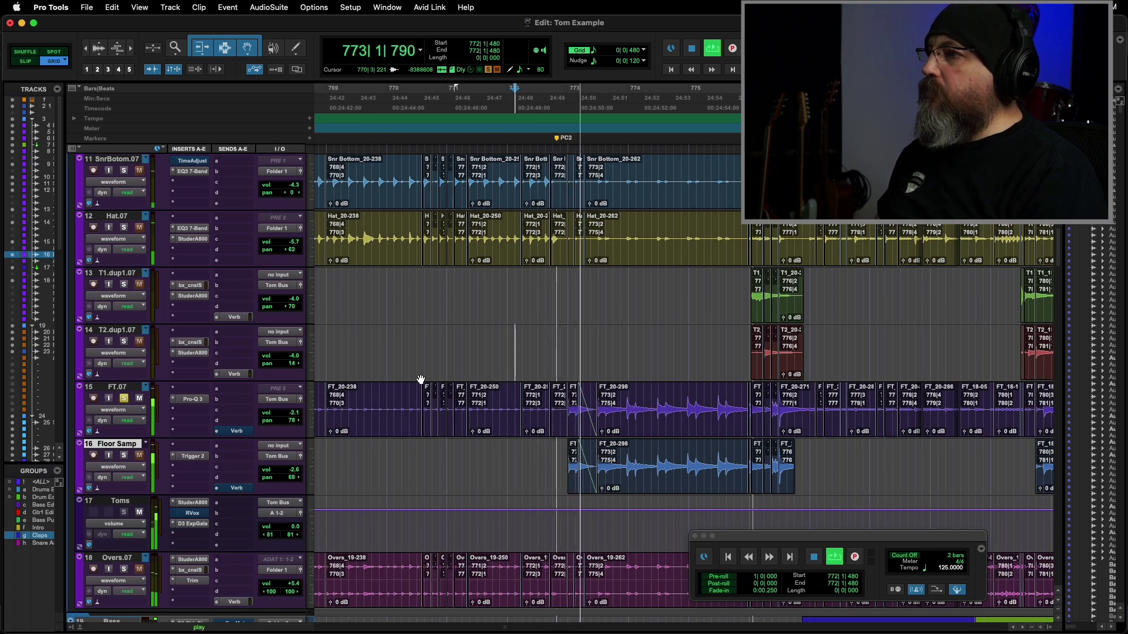
key("space")
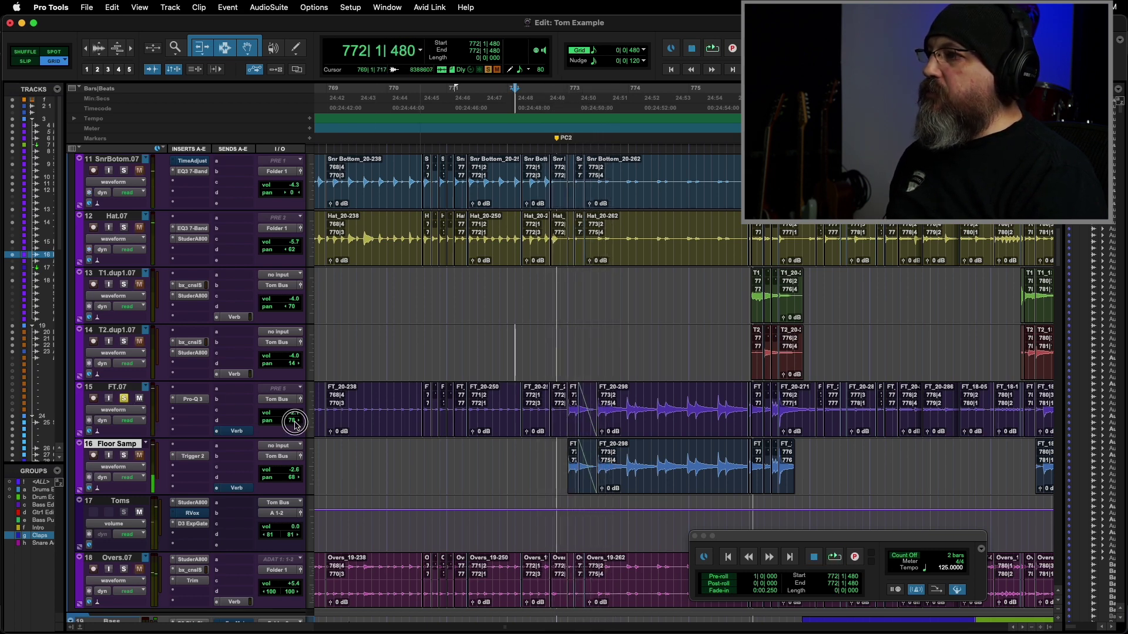
left_click_drag(296, 415, 294, 407)
key("space")
Step: Zoom in on the floor tom fill and set the insertion point to 772|4|480
key("super+bracketright")
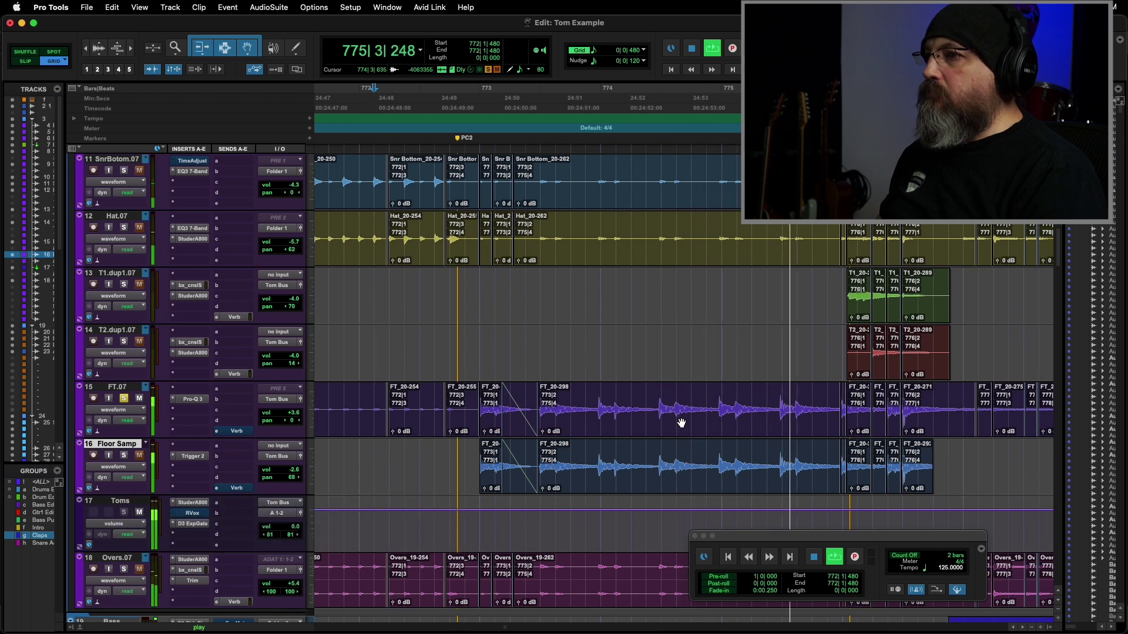
key("space")
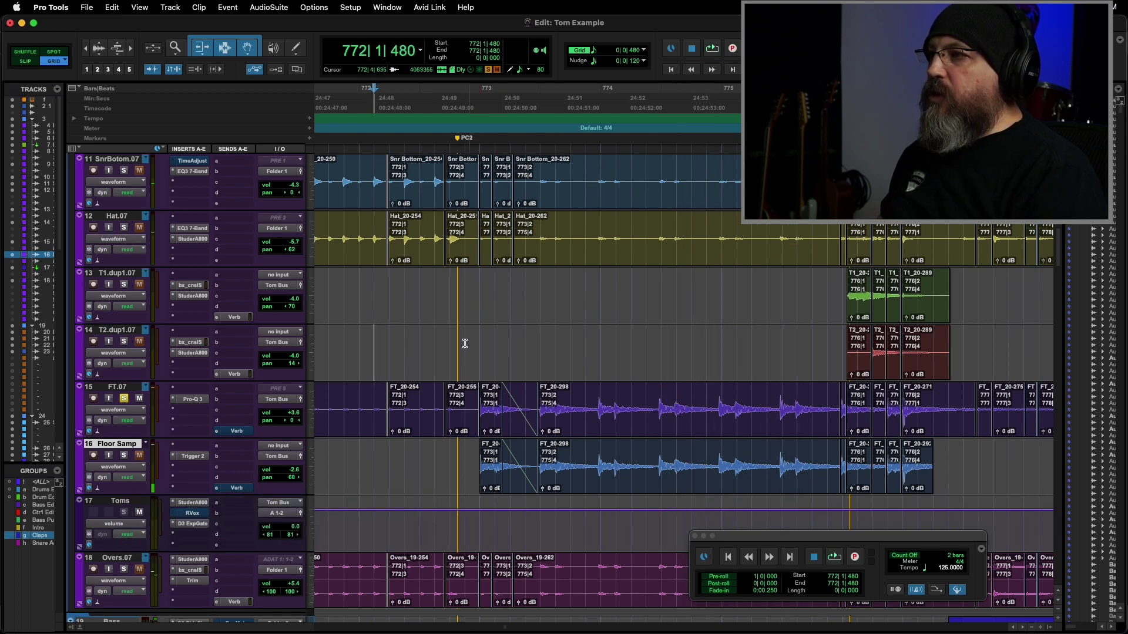
left_click(464, 342)
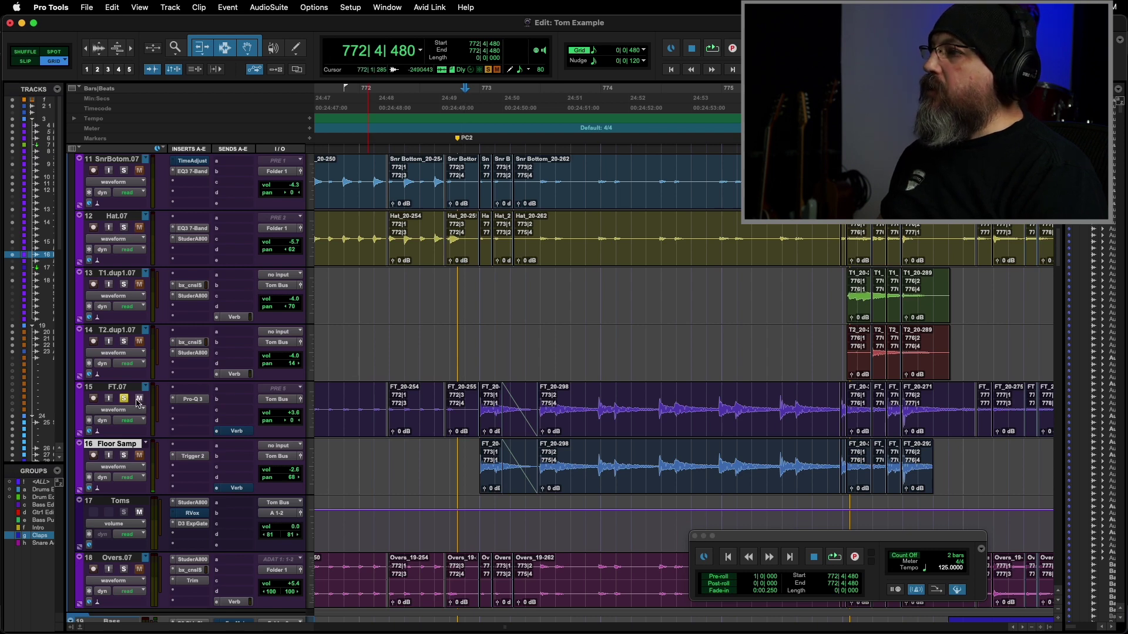
Step: Open Trigger 2 on Floor Samp and compare the original tom with the soloed sample
left_click(195, 458)
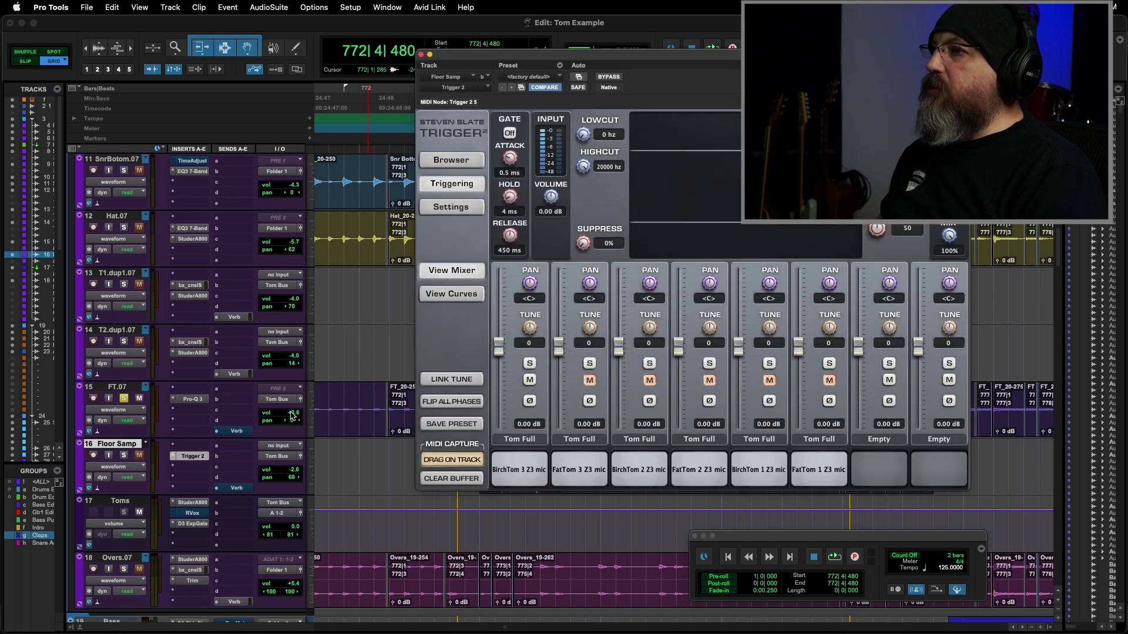
left_click_drag(645, 65, 557, 92)
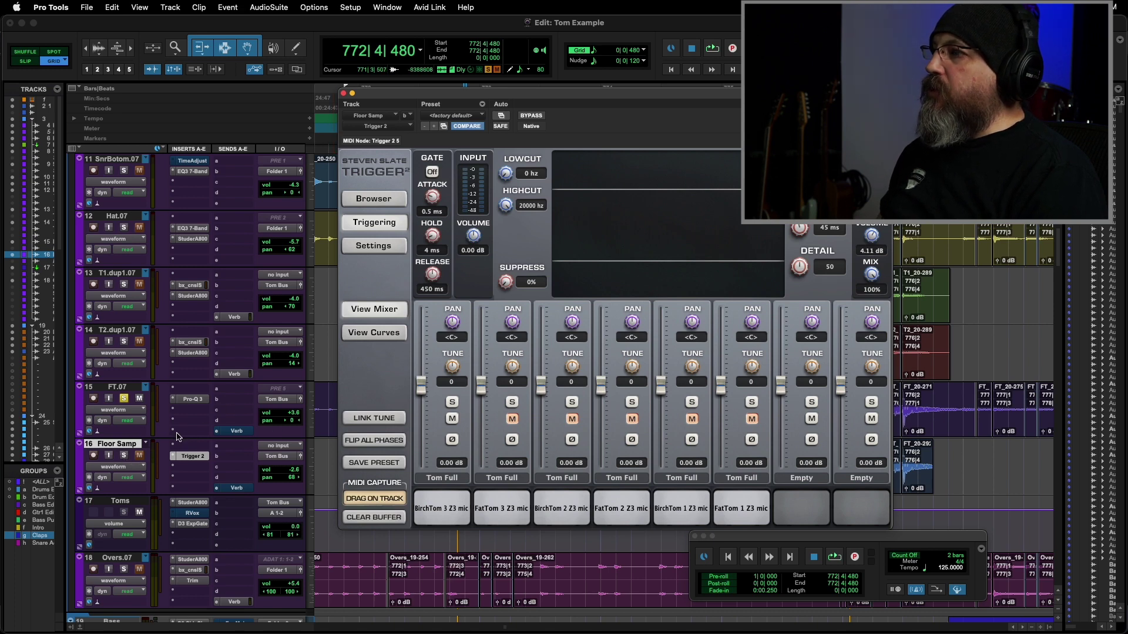
key("space")
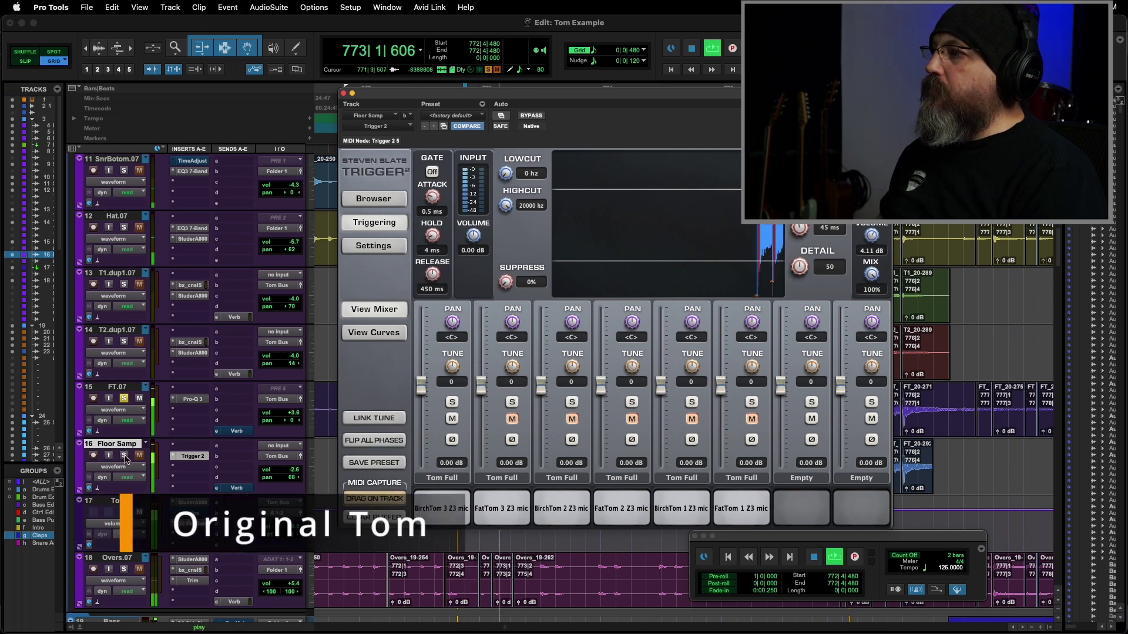
key("space")
left_click(123, 455, "super")
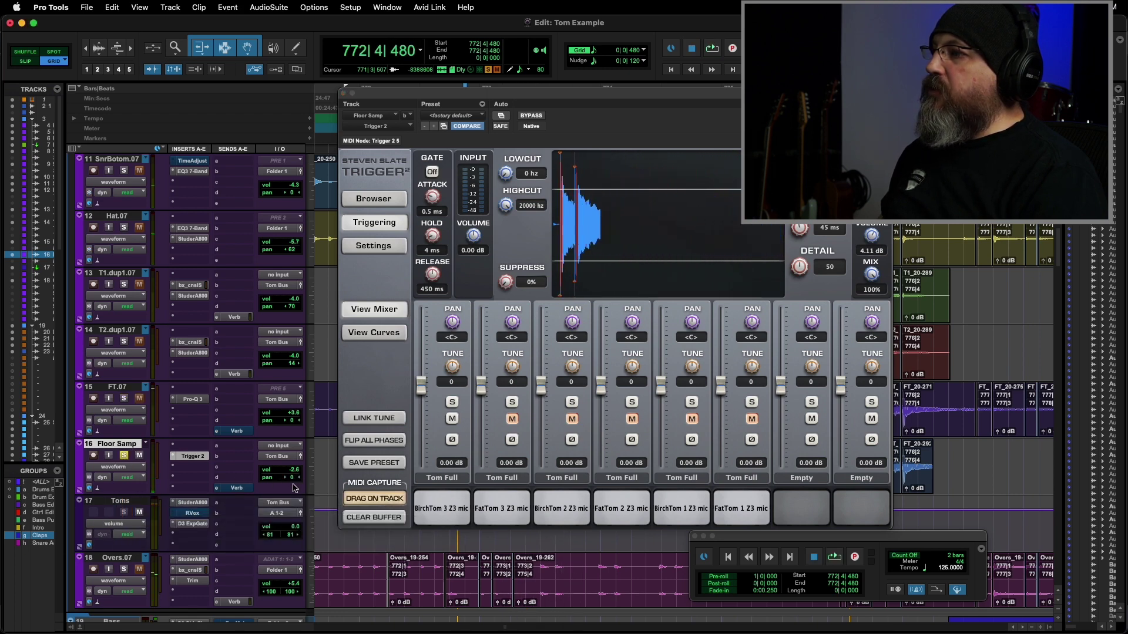
key("space")
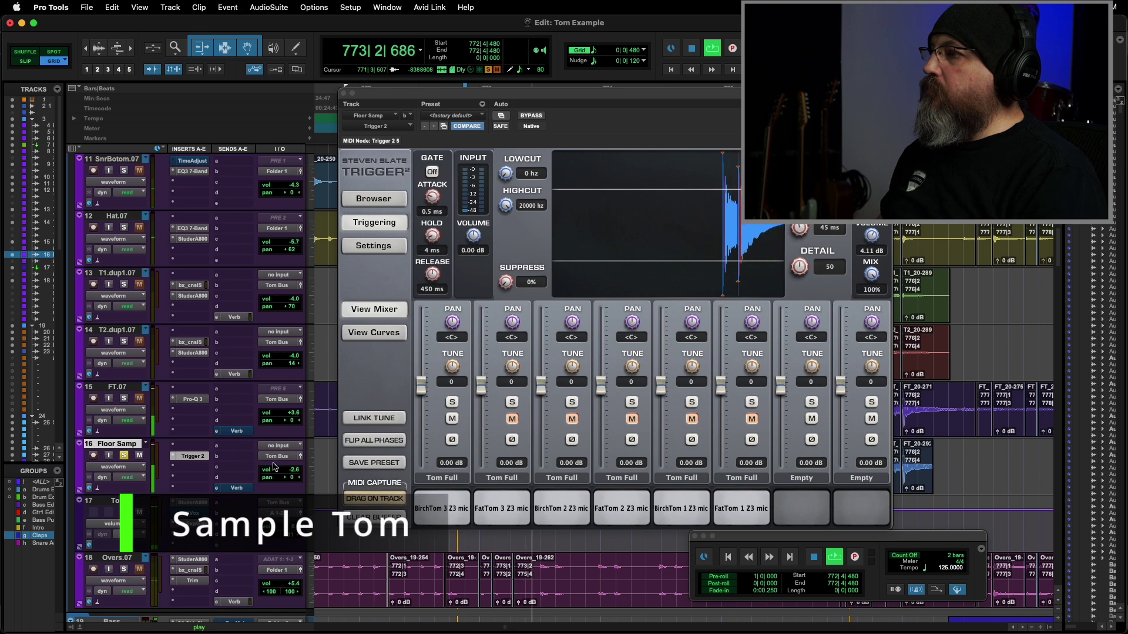
key("space")
Step: Raise Floor Samp's volume slightly to -0.6 dB and recheck against soloed FT.07
left_click_drag(298, 476, 295, 470)
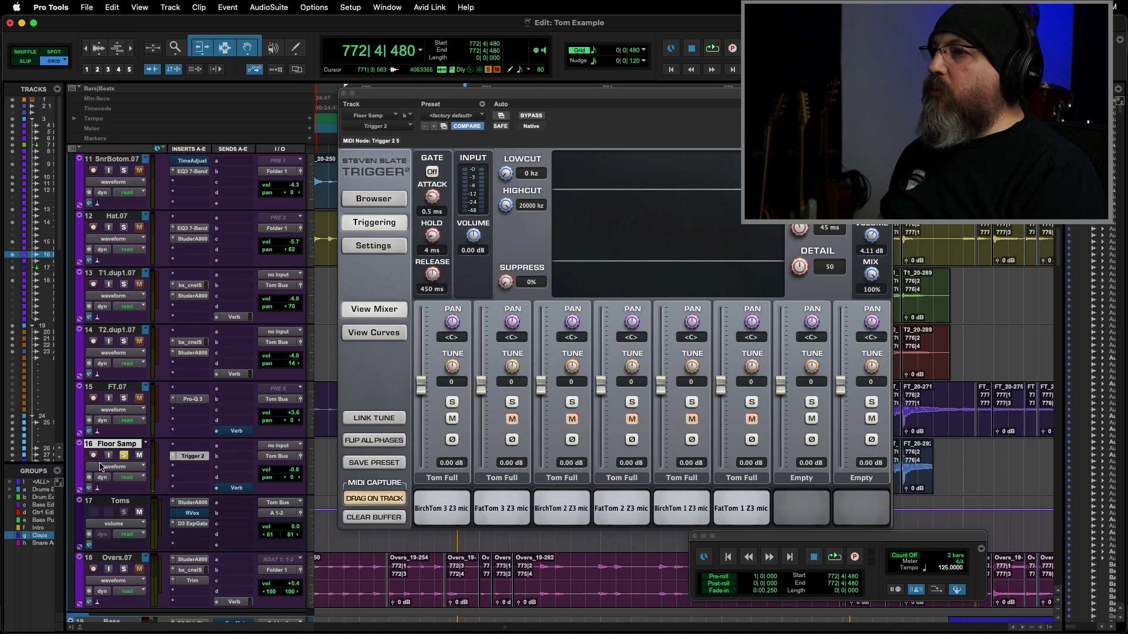
key("space")
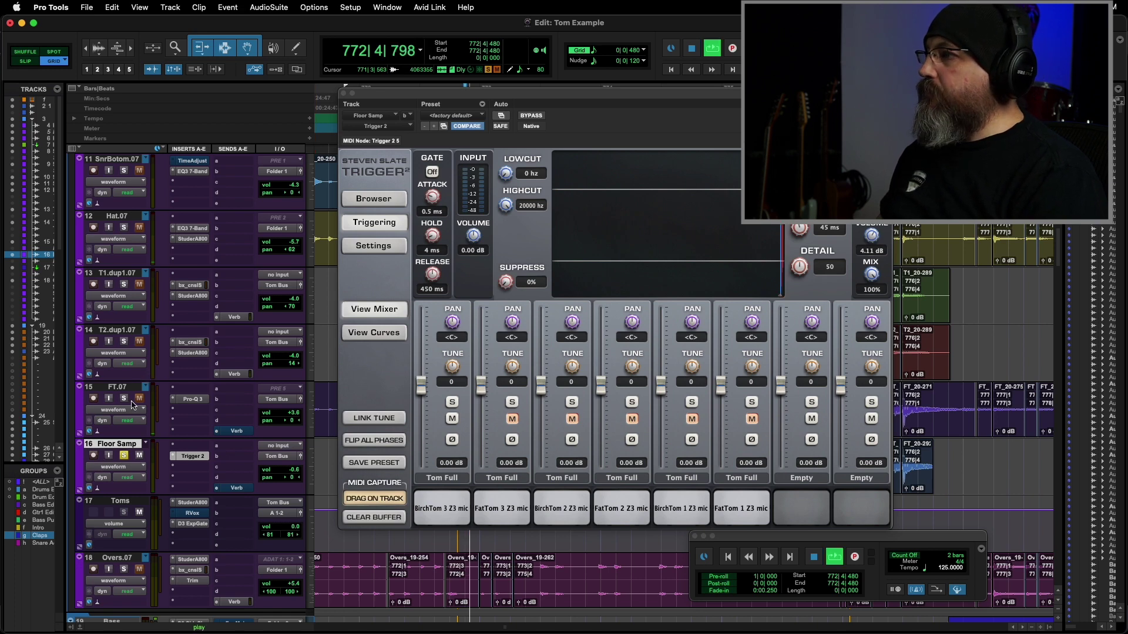
key("space")
left_click(124, 398)
key("space")
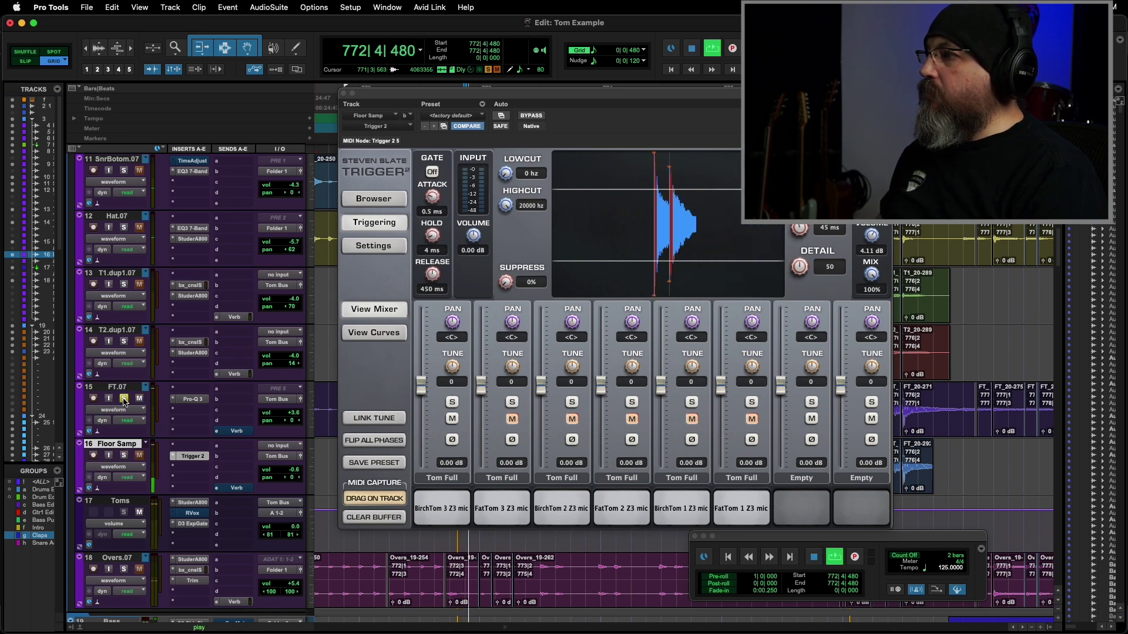
key("space")
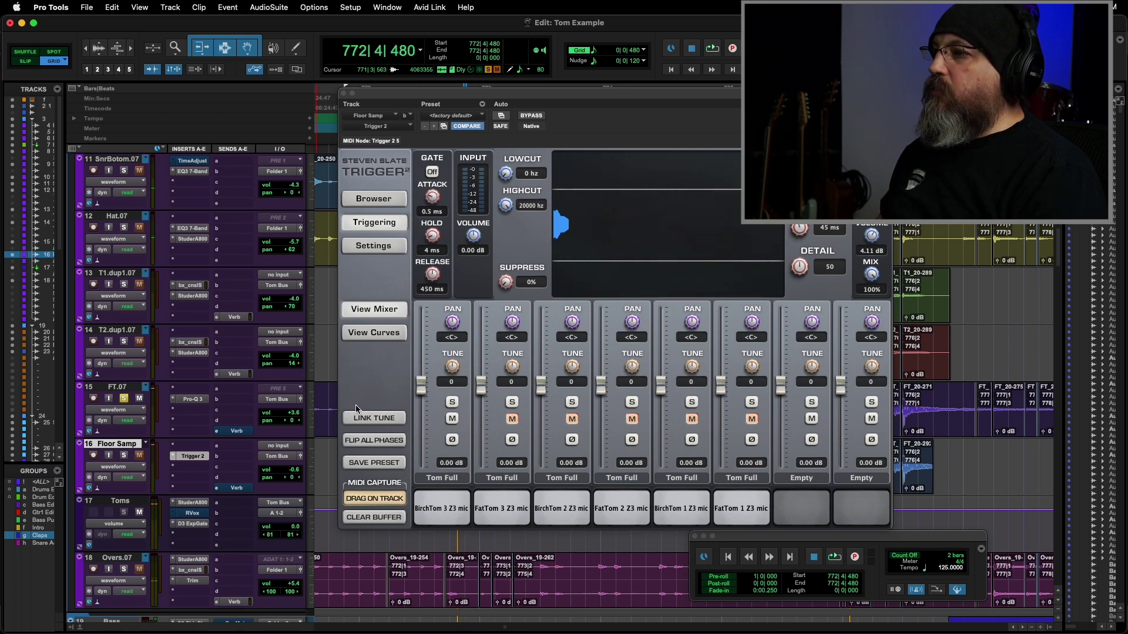
Step: In FT.07's Pro-Q 3, place a bell at 79.452 Hz, +2.17 dB, Q 3.342, then bypass it
left_click(192, 399)
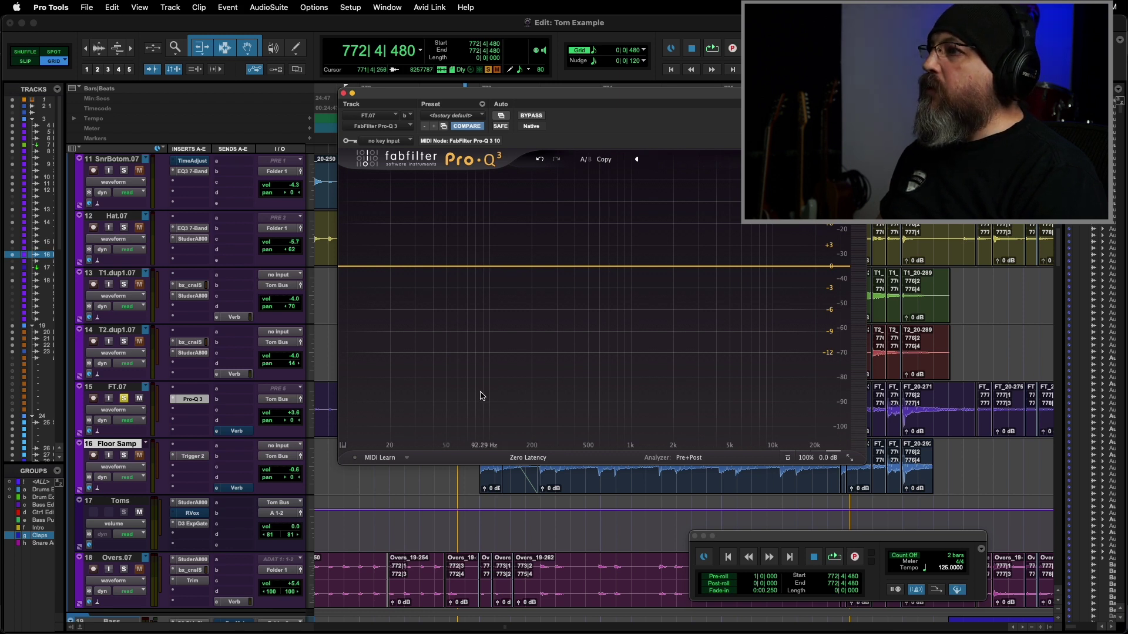
key("space")
left_click_drag(474, 267, 474, 252)
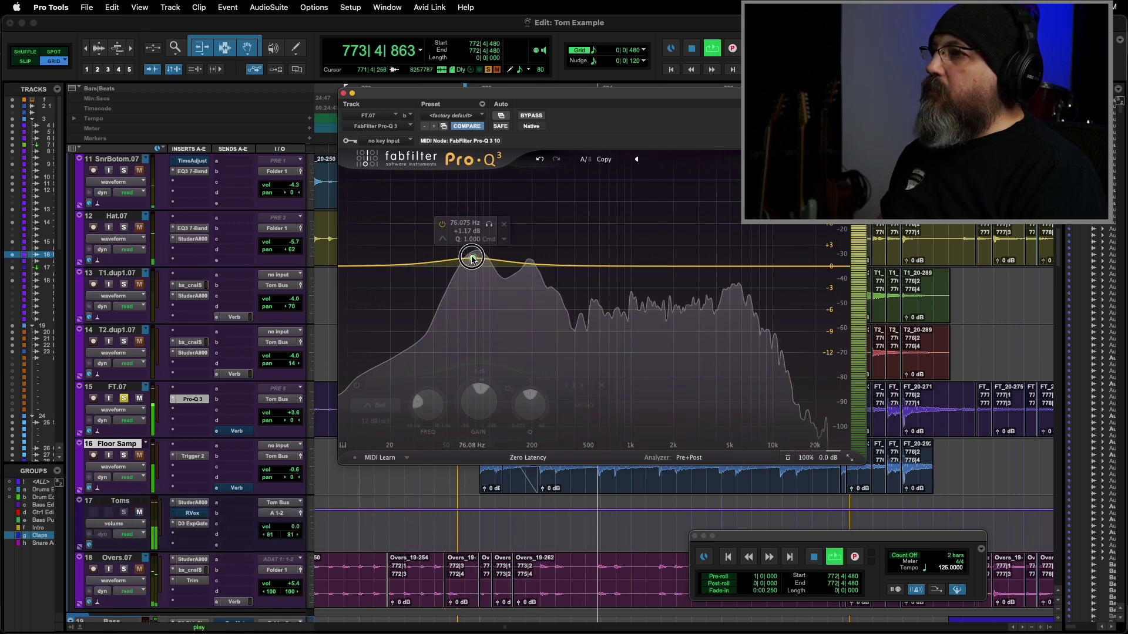
scroll(476, 250, "up", 3)
left_click_drag(477, 250, 475, 251)
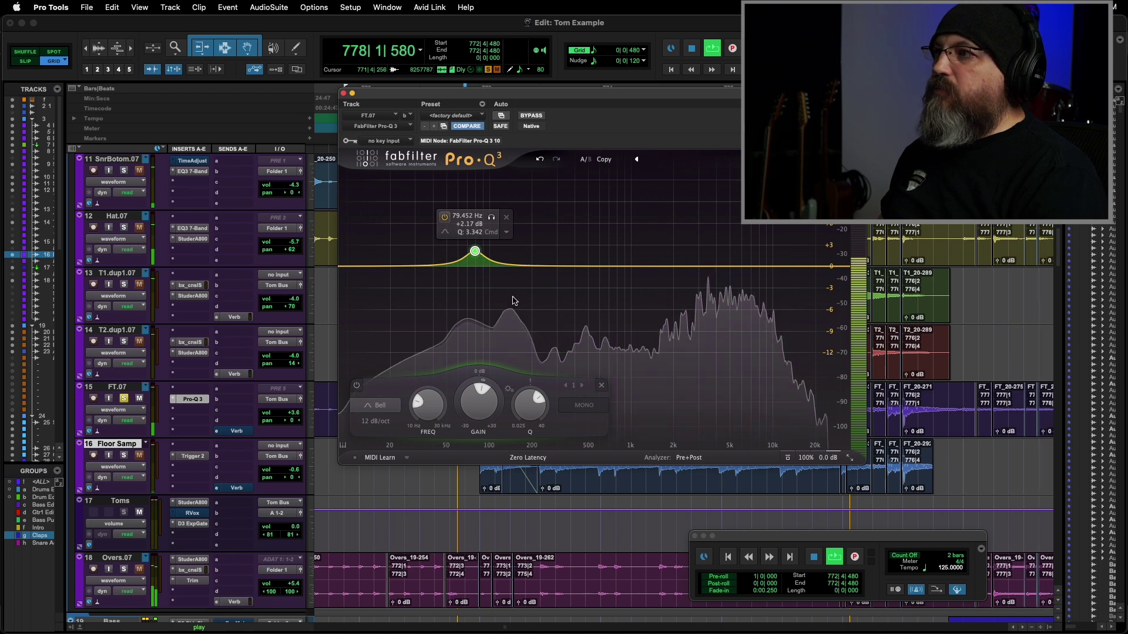
key("space")
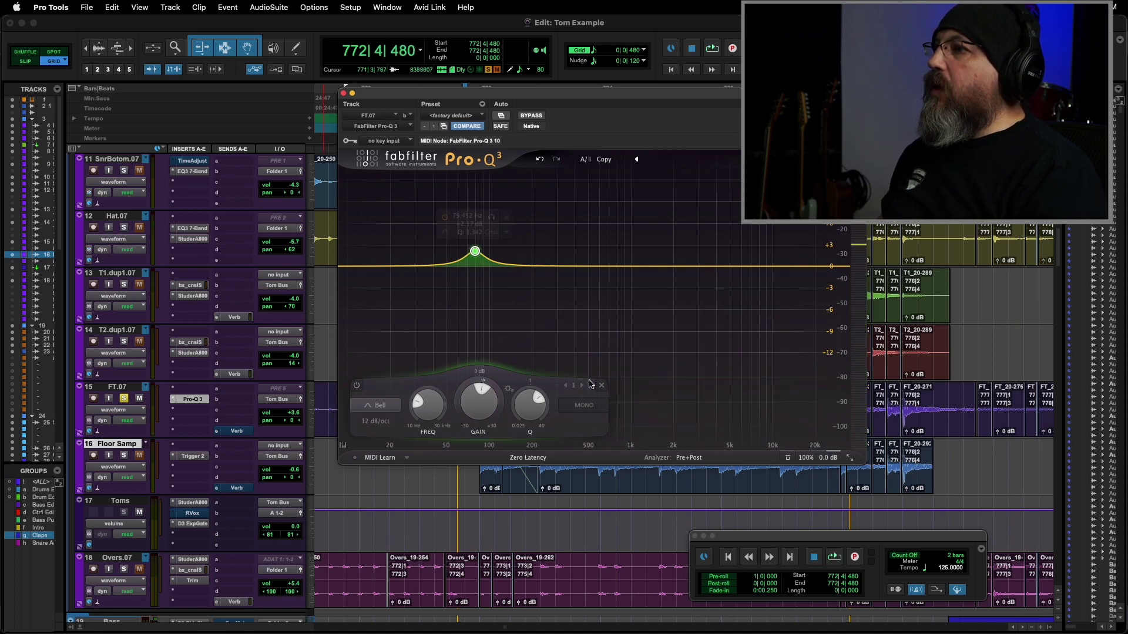
left_click(356, 386)
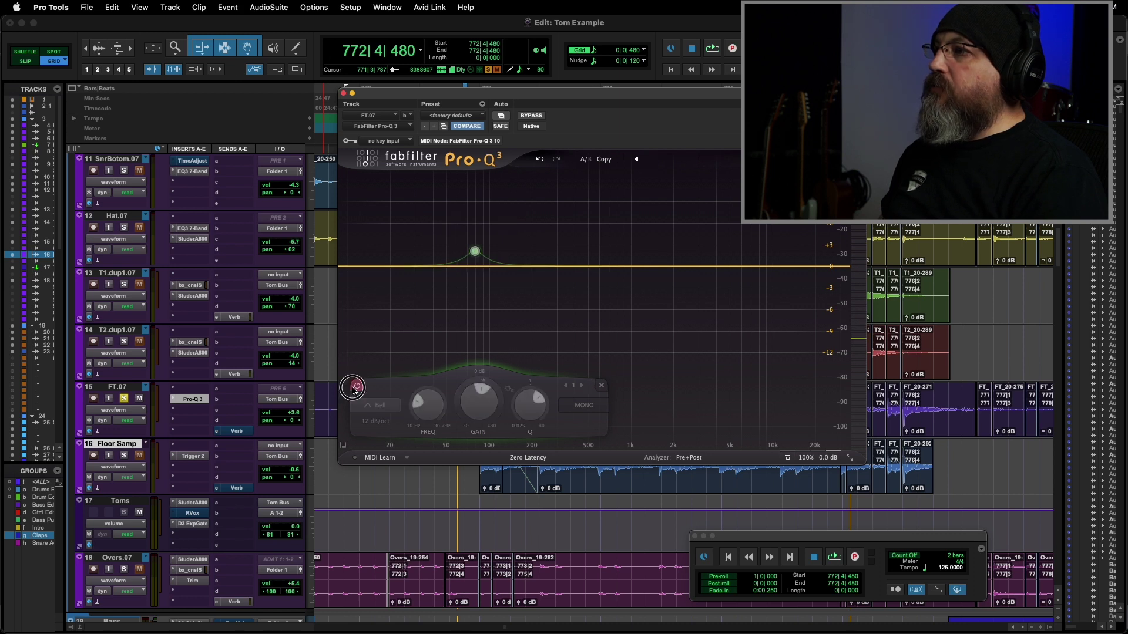
mouse_move(453, 249)
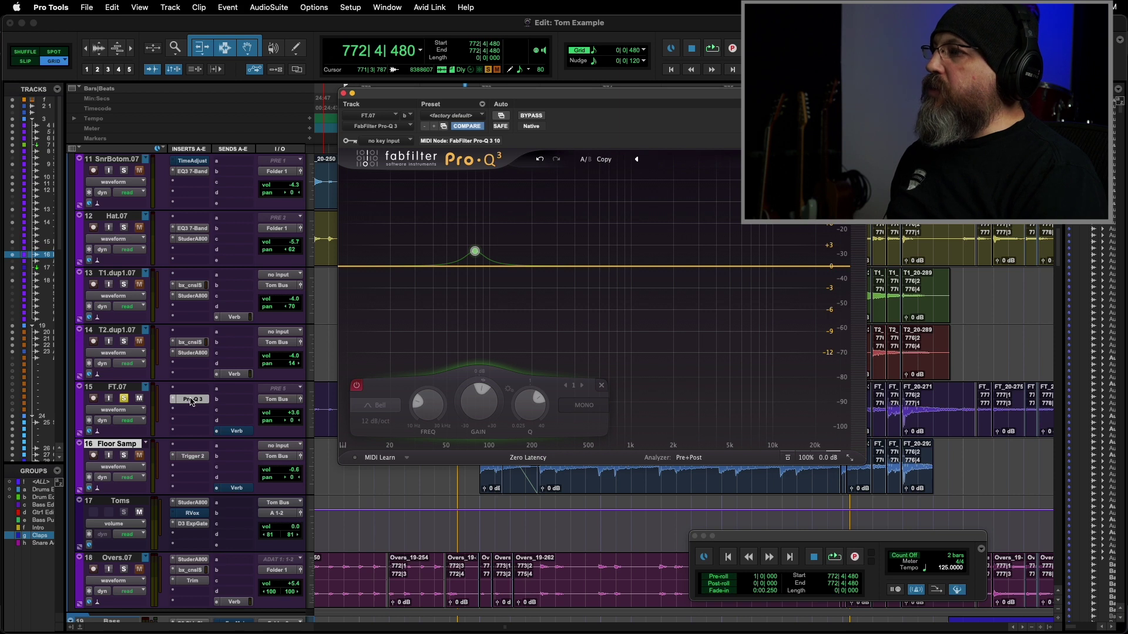
Step: Copy FT.07's Pro-Q 3 to Floor Samp's slot c, solo Floor Samp, and play it through that EQ
left_click_drag(191, 401, 196, 473)
left_click(124, 455, "super")
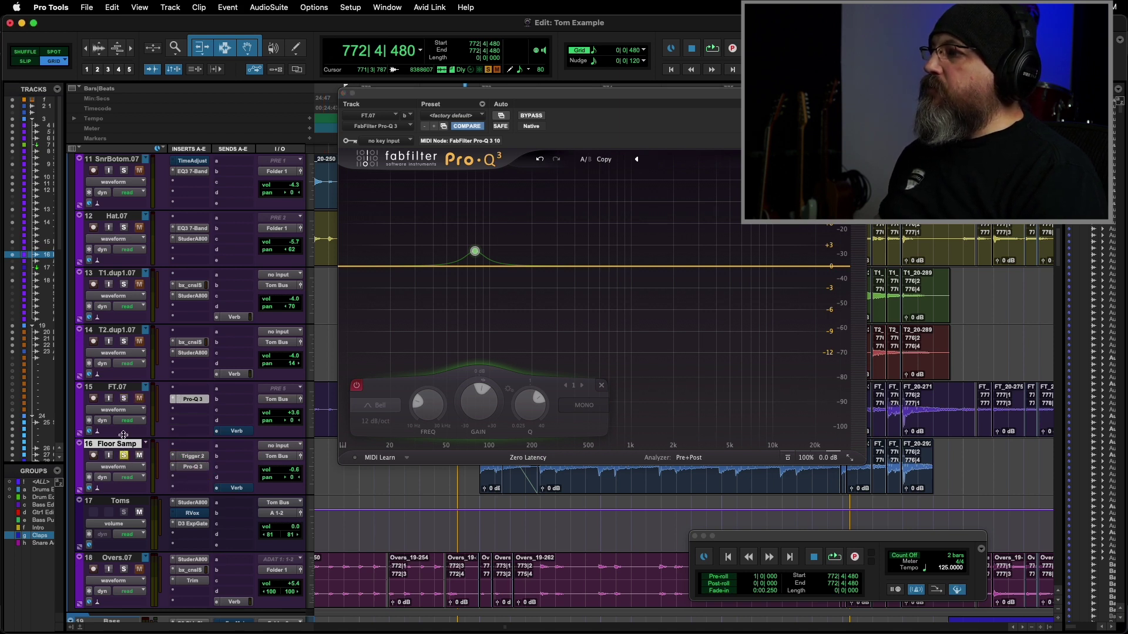
left_click(191, 457)
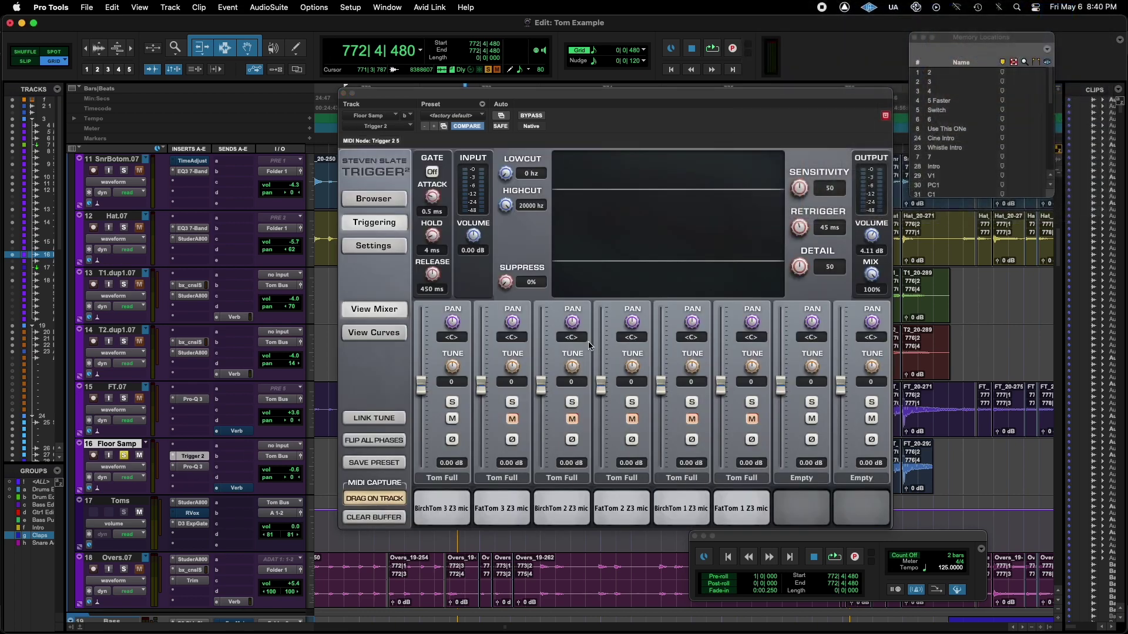
left_click(194, 467)
key("space")
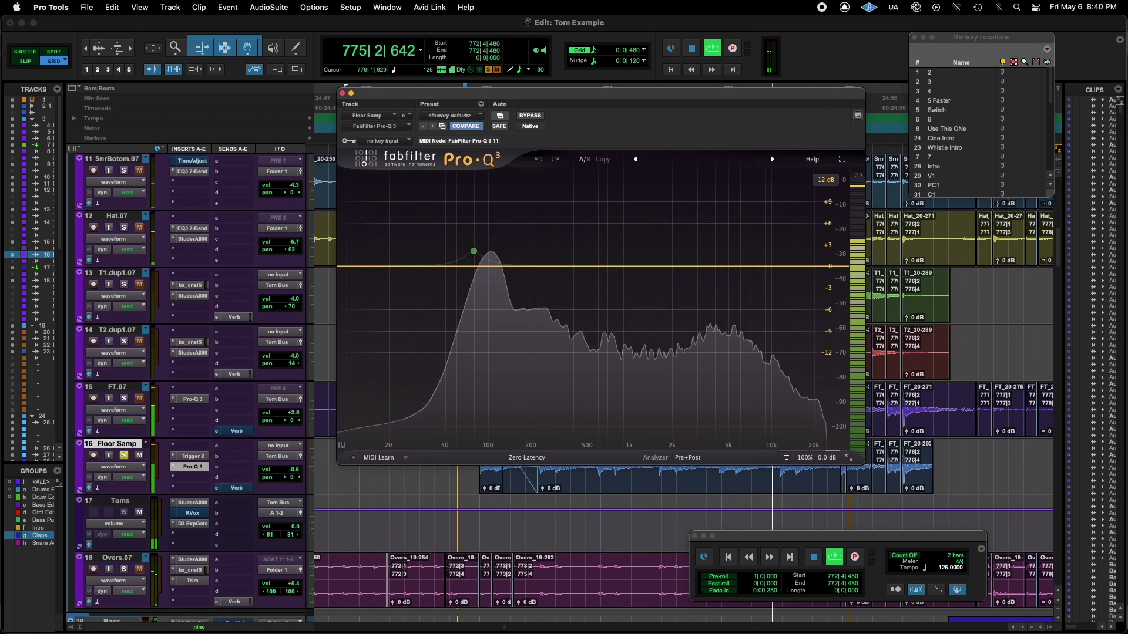
Step: Loop bars 773–775 on the Toms track and reopen Trigger 2 on Floor Samp
left_click_drag(826, 92, 588, 49)
key("space")
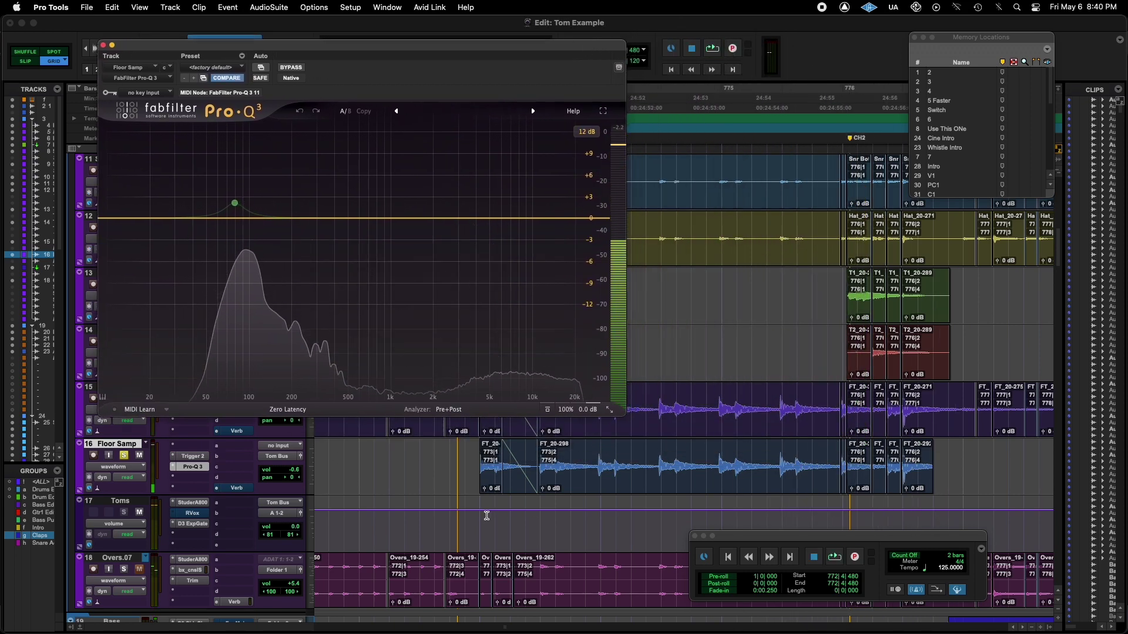
left_click_drag(478, 524, 780, 518)
key("space")
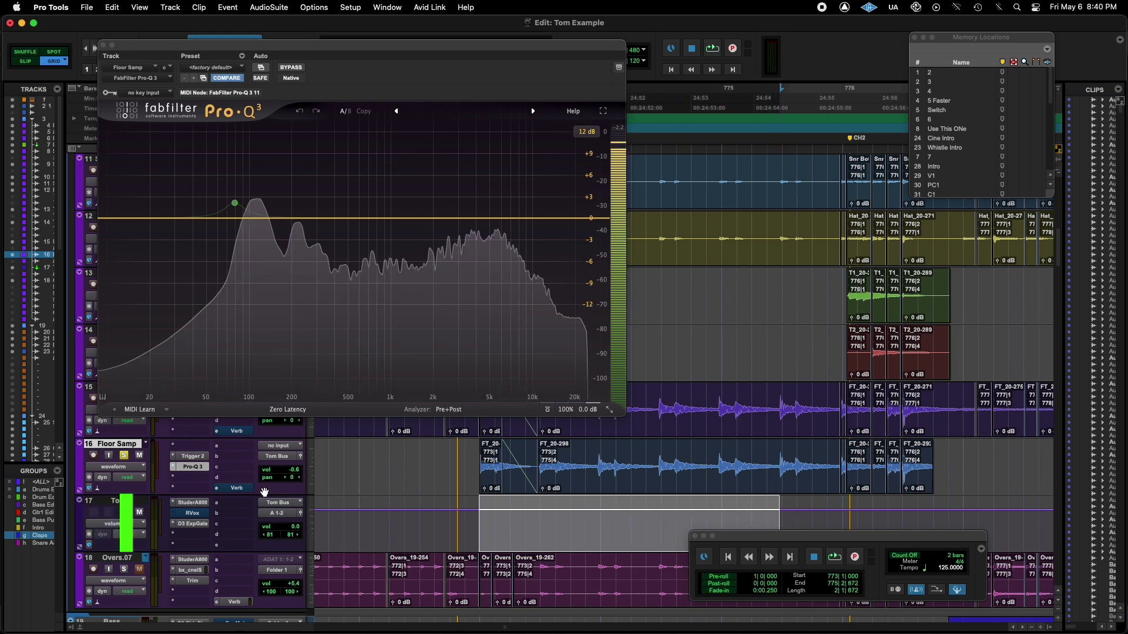
left_click(191, 455)
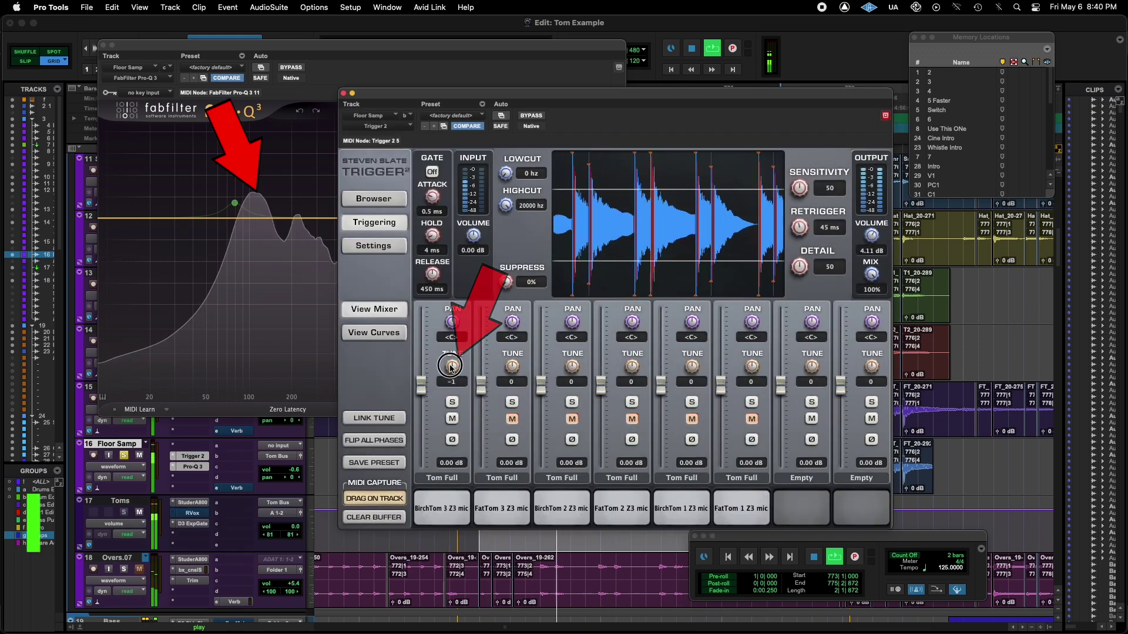
Step: Tune the BirchTom 3 Z3 mic sample down to -57 using the Pro-Q 3 analyzer, then mute it
left_click(447, 376)
left_click_drag(448, 380, 446, 407)
left_click_drag(277, 47, 270, 25)
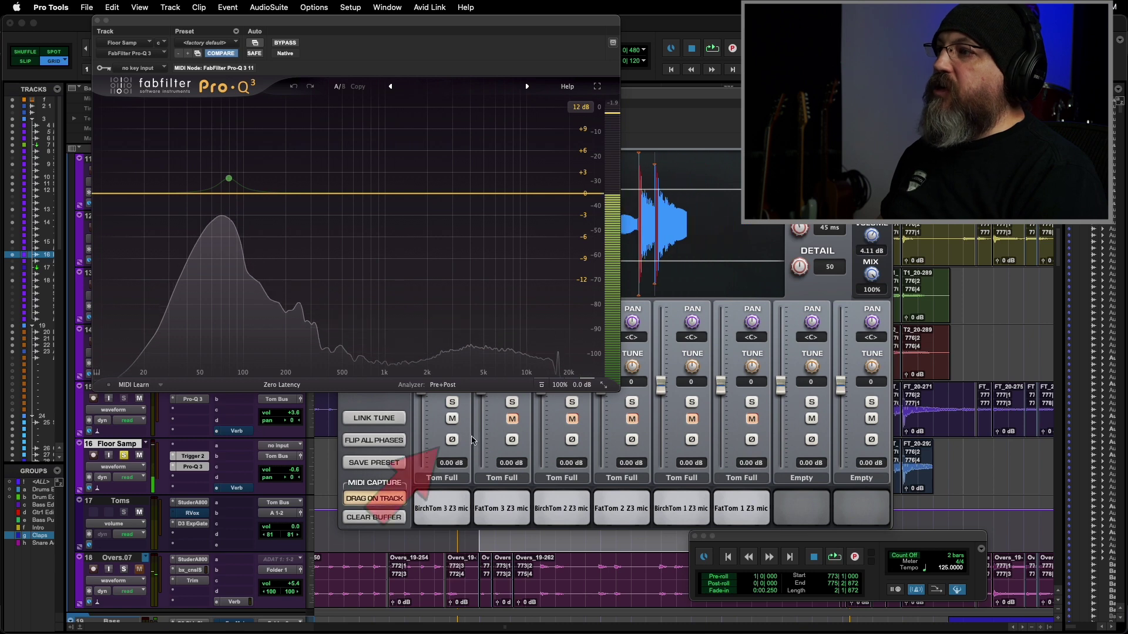
key("space")
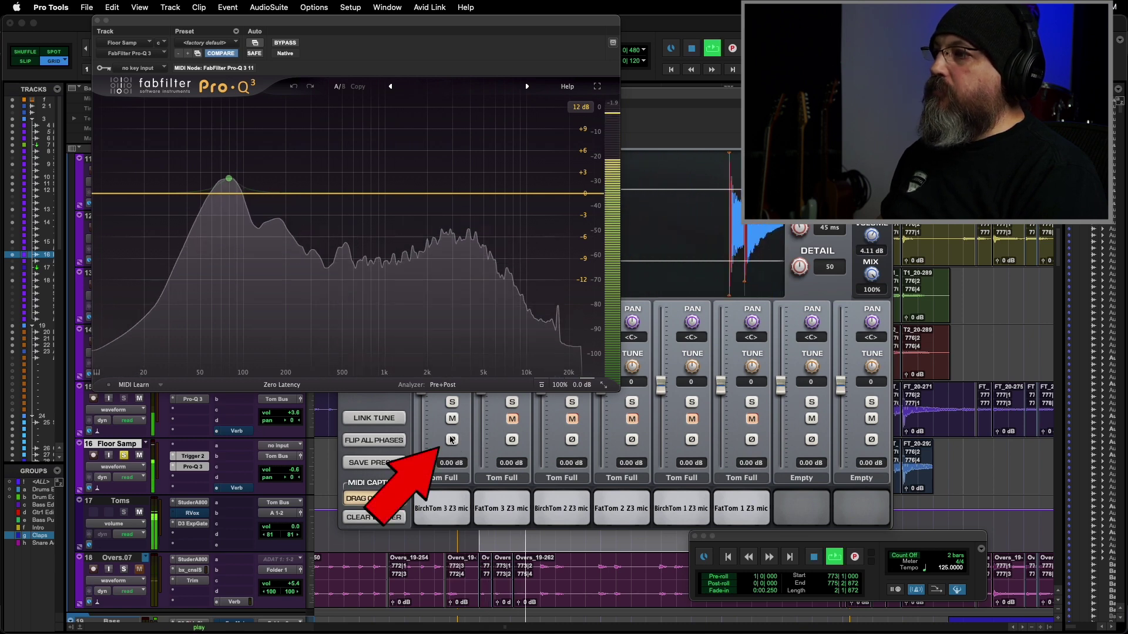
left_click(452, 439)
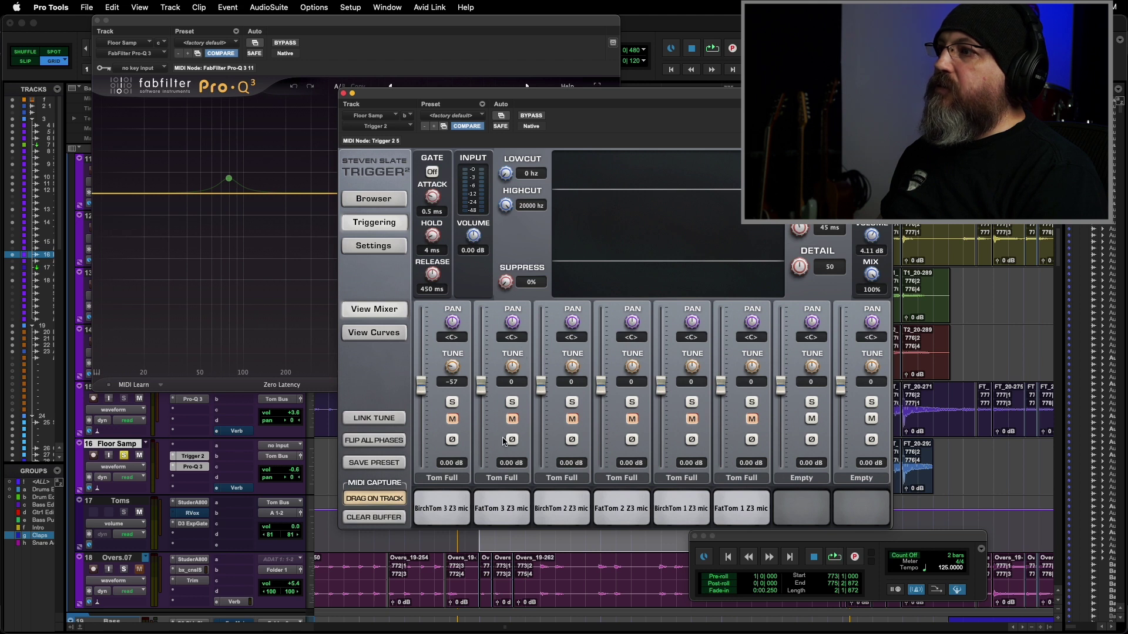
Step: Unmute the FatTom 3 Z3 mic sample and tune it down to -60
left_click(512, 419)
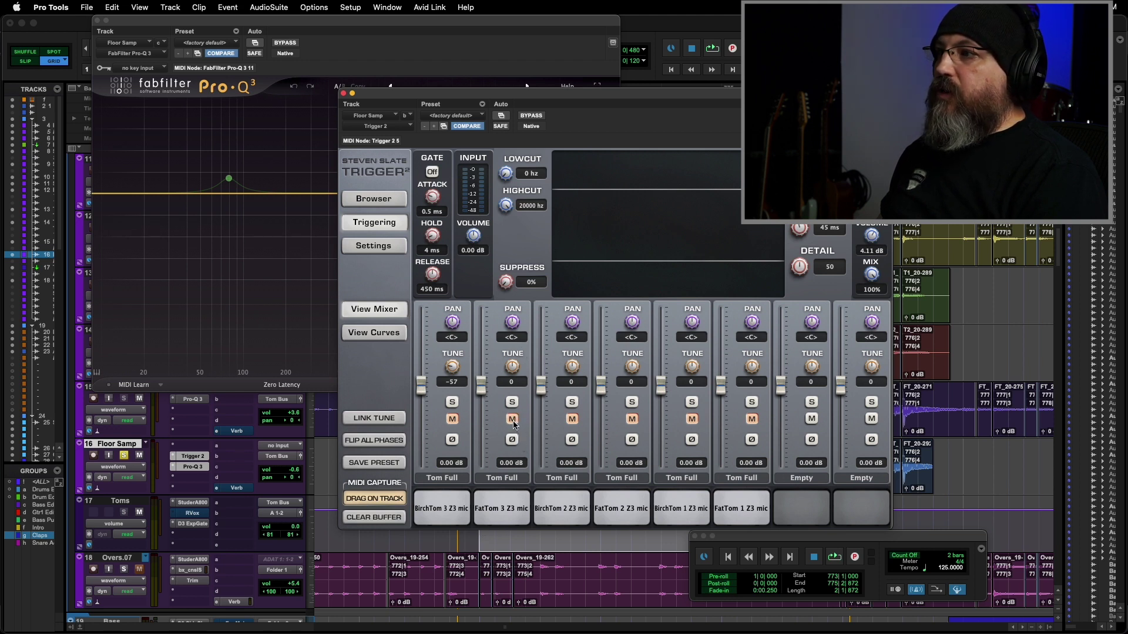
left_click(512, 418)
key("space")
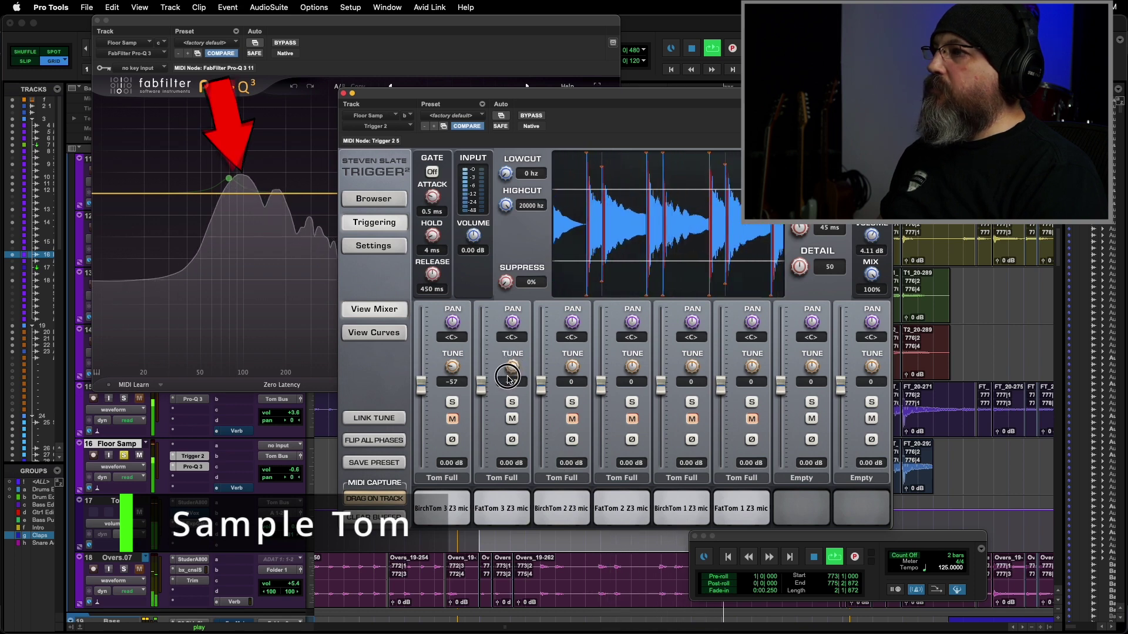
left_click_drag(508, 377, 511, 411)
left_click(510, 409)
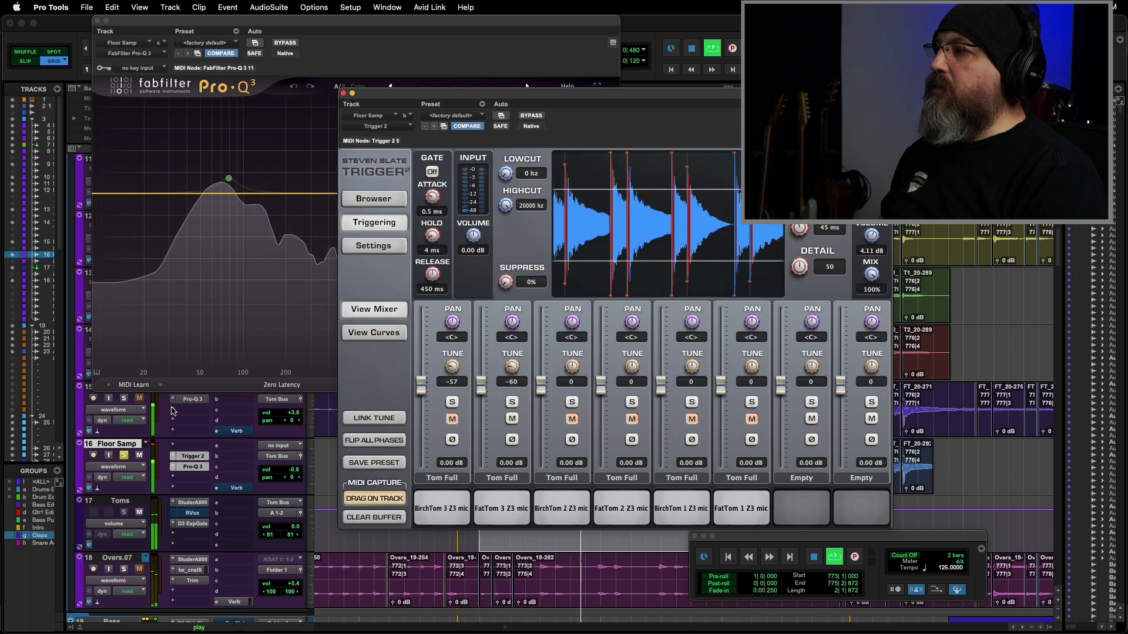
Step: Unmute BirchTom 3 and lower the FatTom 3 sample to -6.02 dB for the blend
left_click(452, 419)
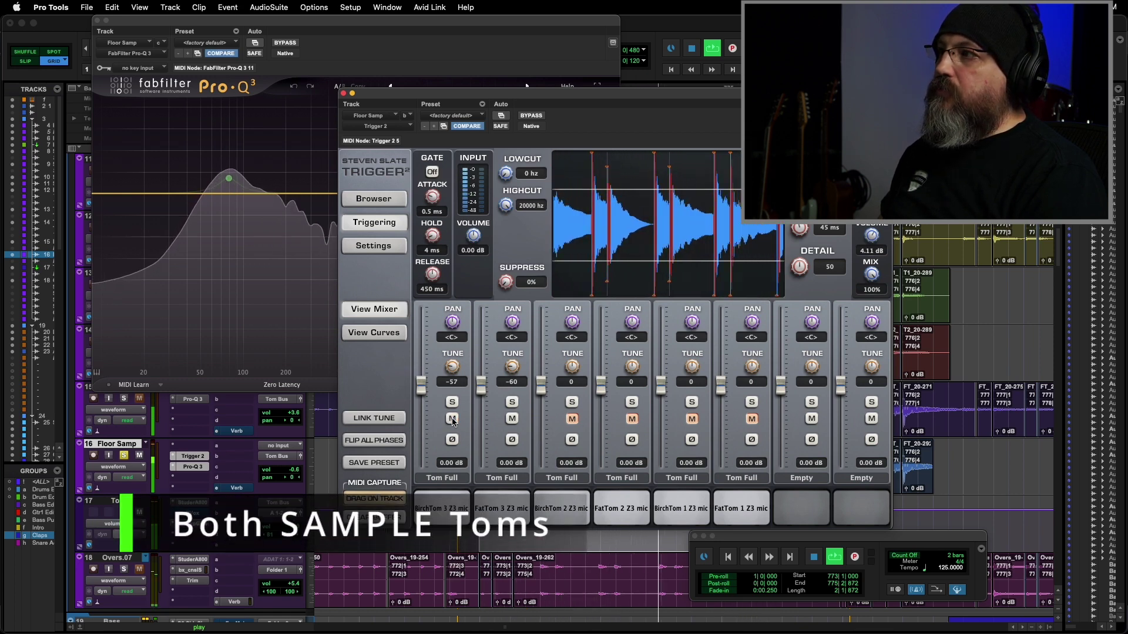
left_click_drag(514, 383, 511, 372)
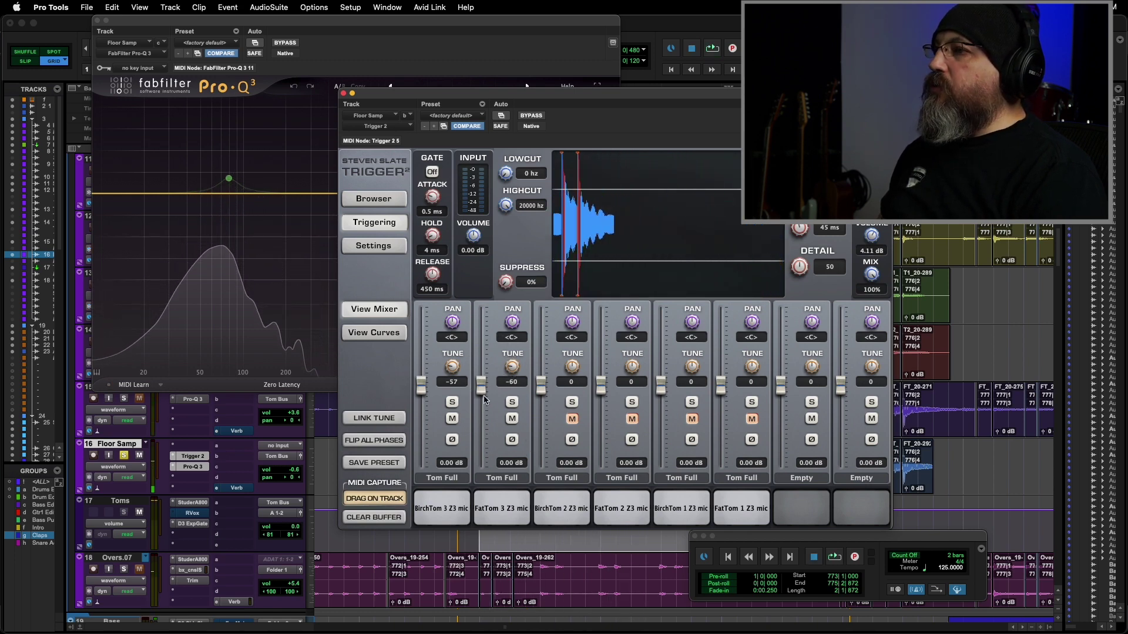
left_click_drag(481, 387, 482, 407)
key("space")
key("space")
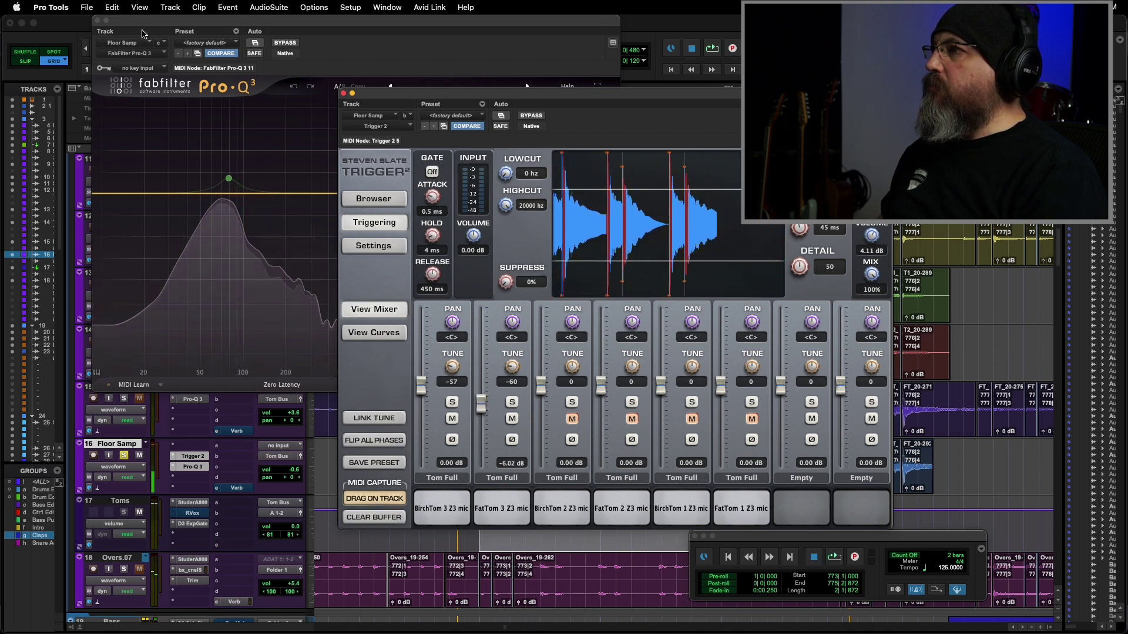
Step: Close the analyzer, bypass both Pro-Q 3 inserts, and play FT.07 together with Floor Samp
left_click(98, 20)
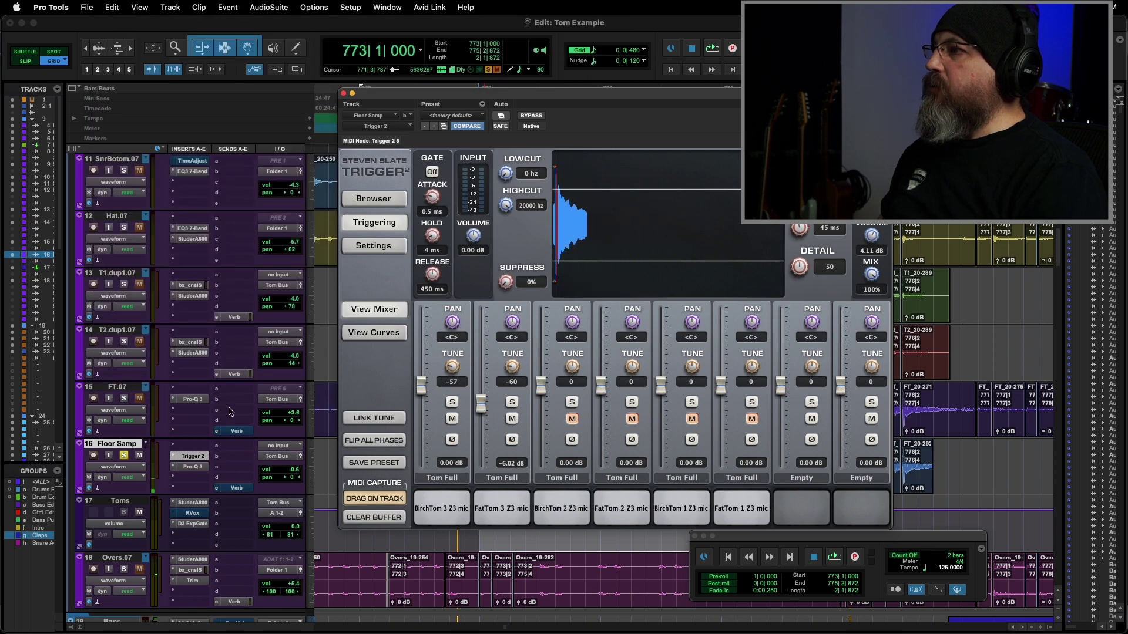
left_click(194, 467, "super")
left_click(193, 399, "super")
left_click(124, 399)
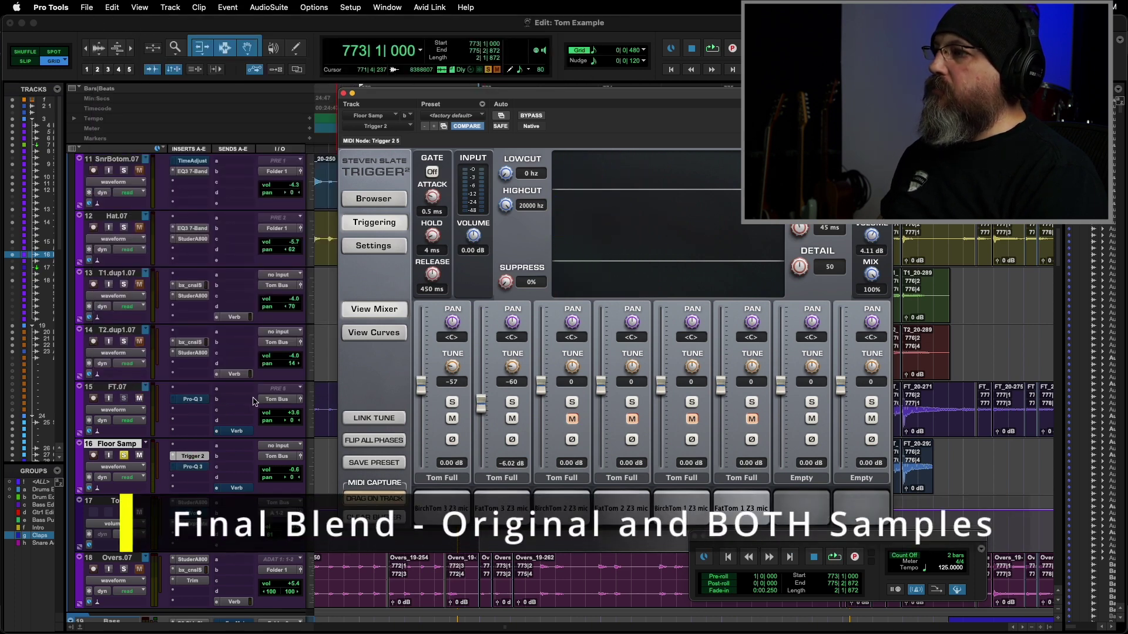
key("space")
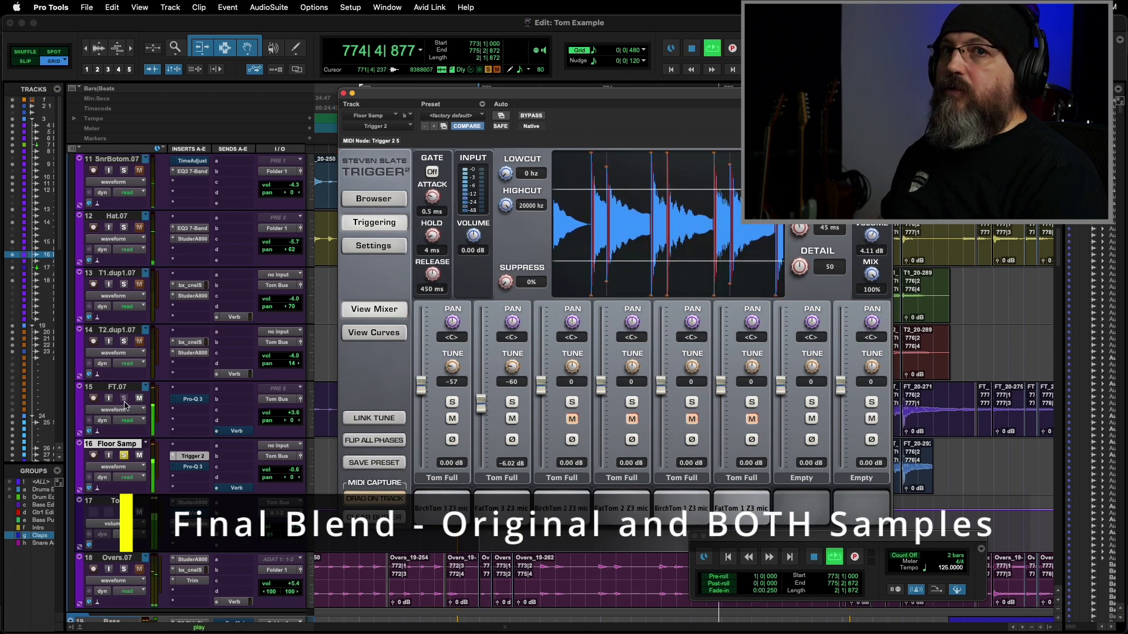
key("space")
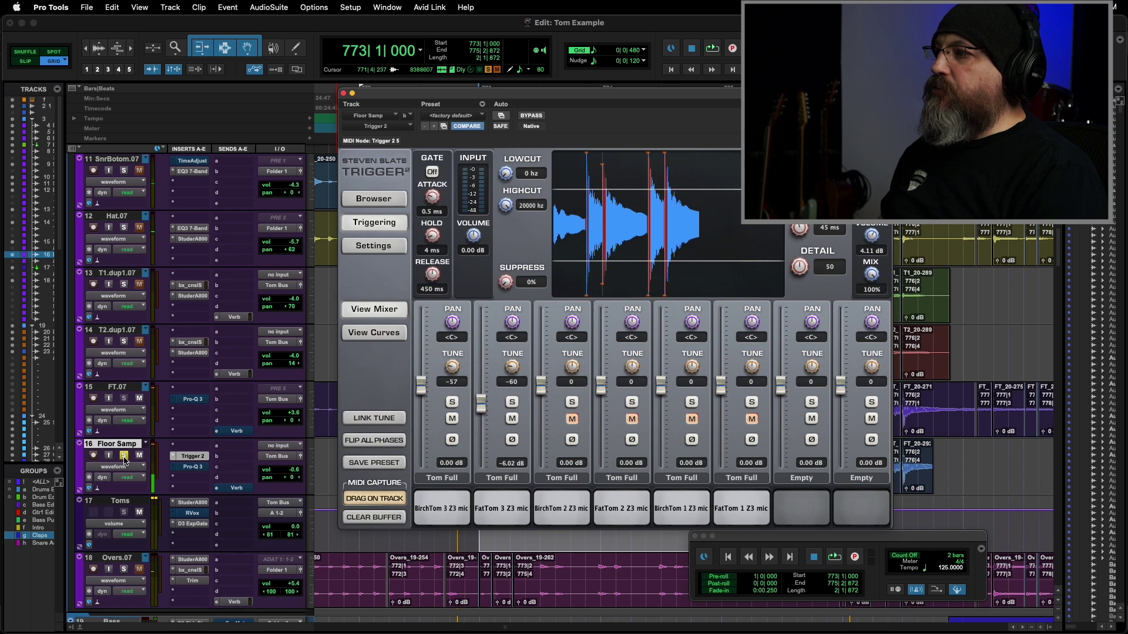
Step: Audition the original FT.07 tom alone, then the Floor Samp samples alone, and clear the solos
left_click(124, 455)
left_click(124, 399)
key("space")
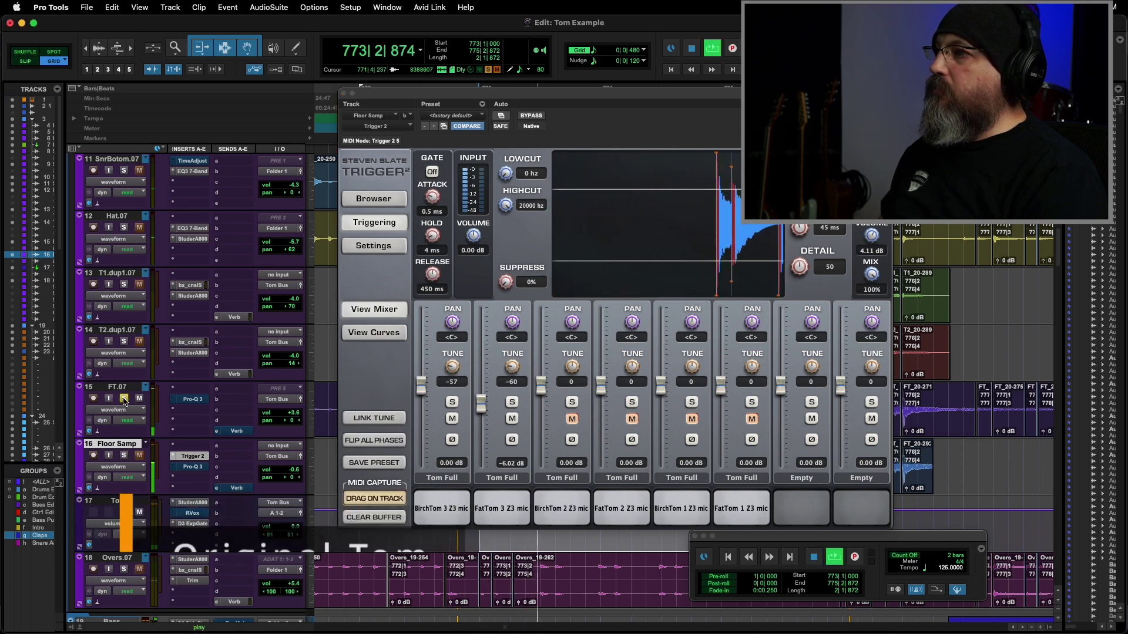
key("space")
left_click(124, 398)
left_click(124, 456)
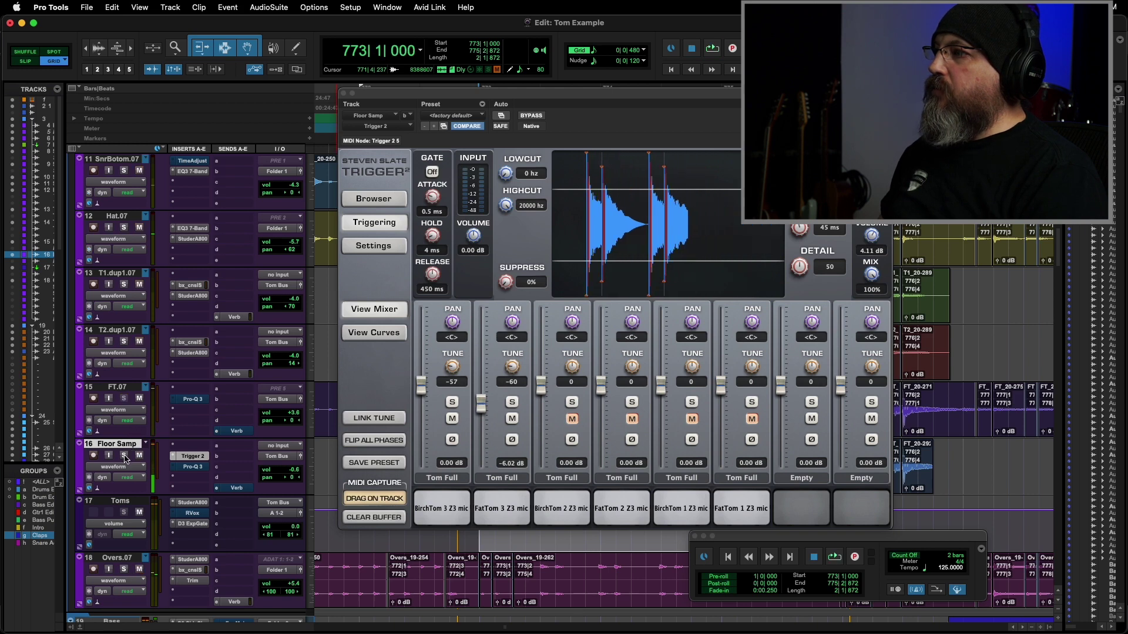
key("space")
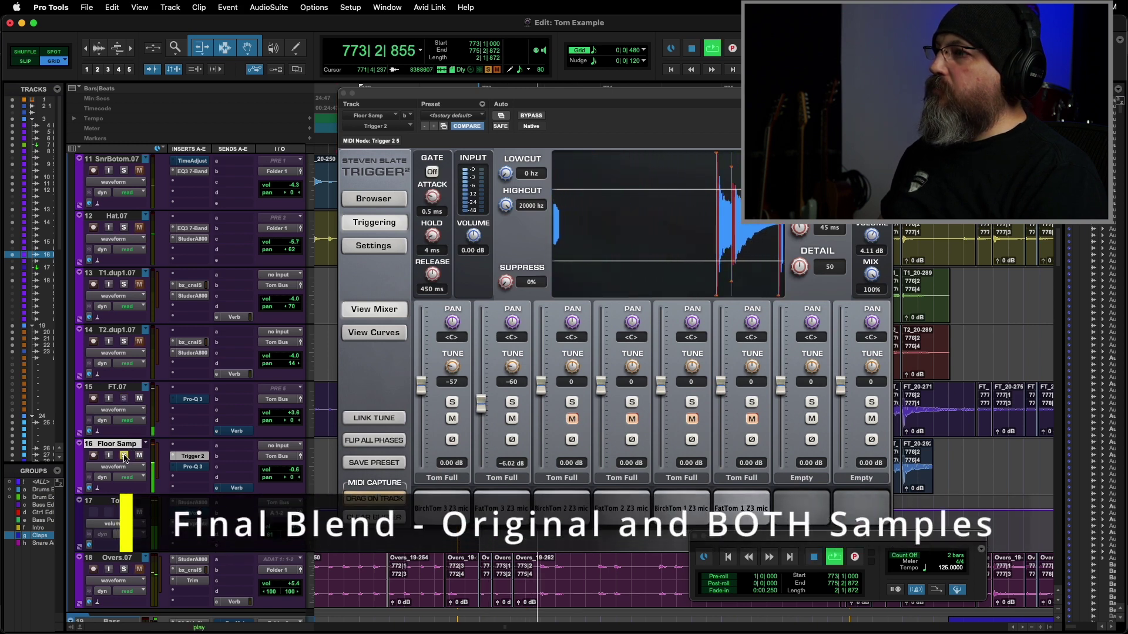
key("space")
left_click(124, 457)
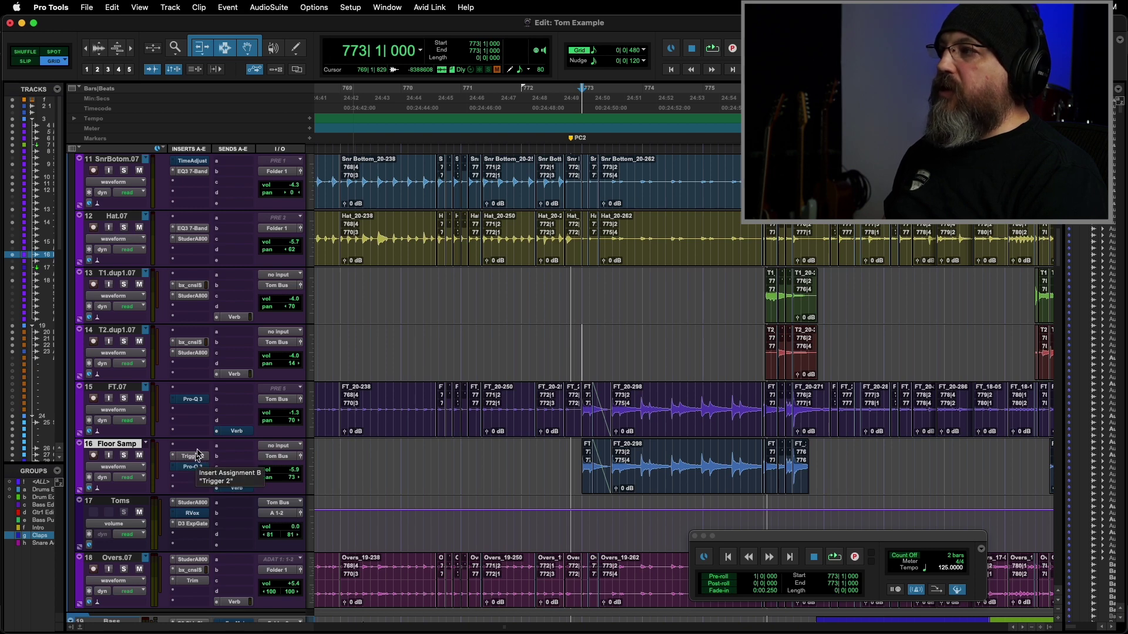
Step: Duplicate the T1.dup1.07 track without its alternate playlists
left_click(124, 281)
right_click(125, 280)
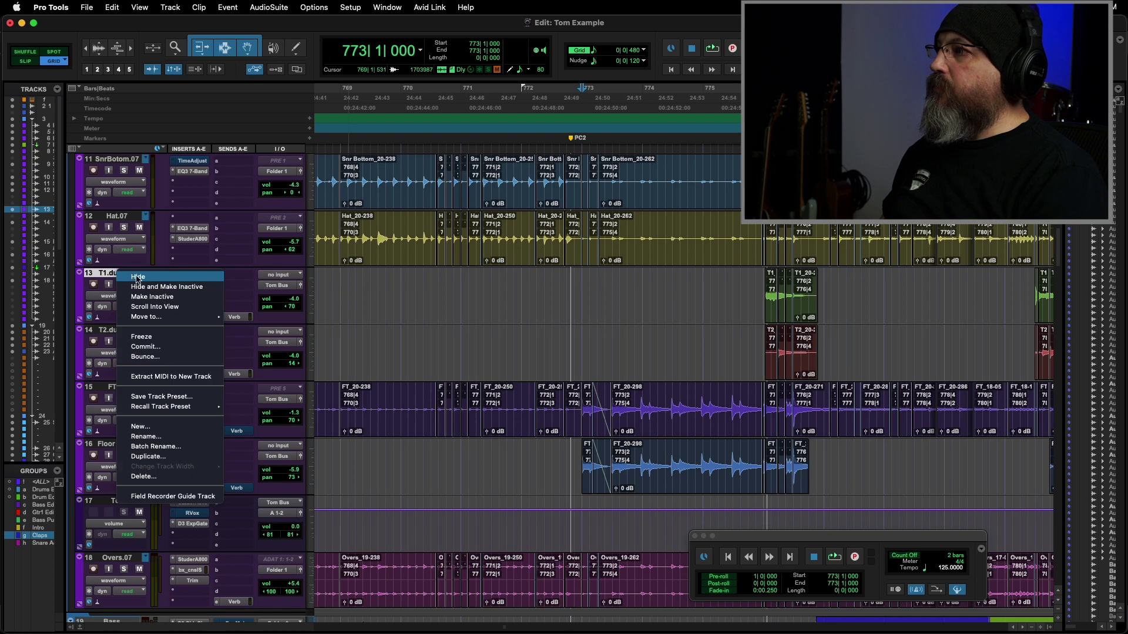
left_click(147, 457)
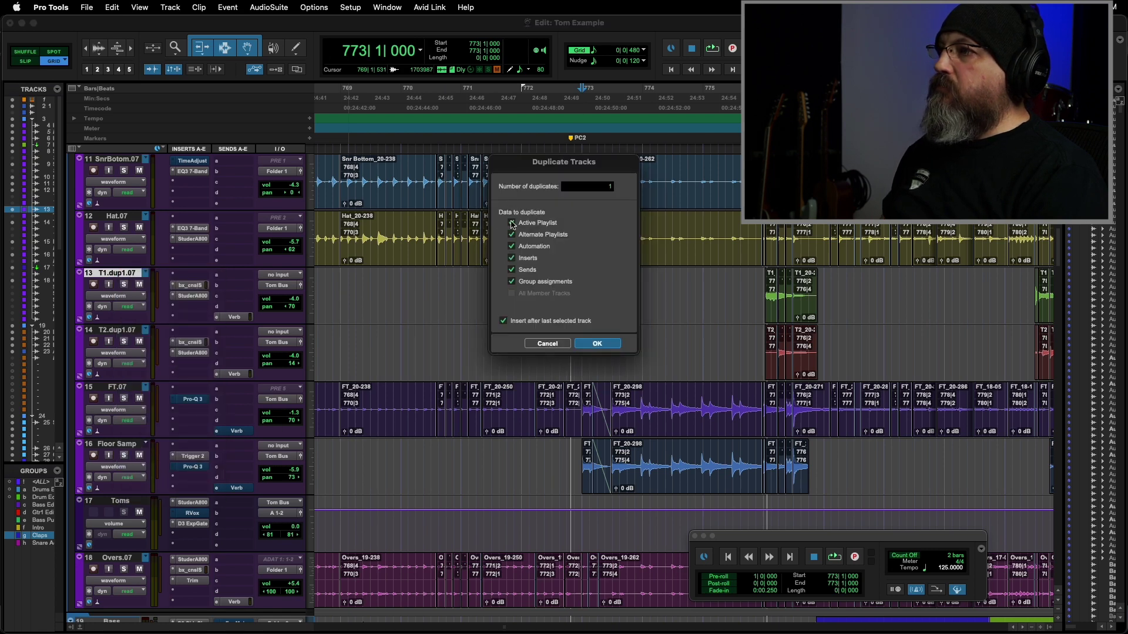
left_click(512, 235)
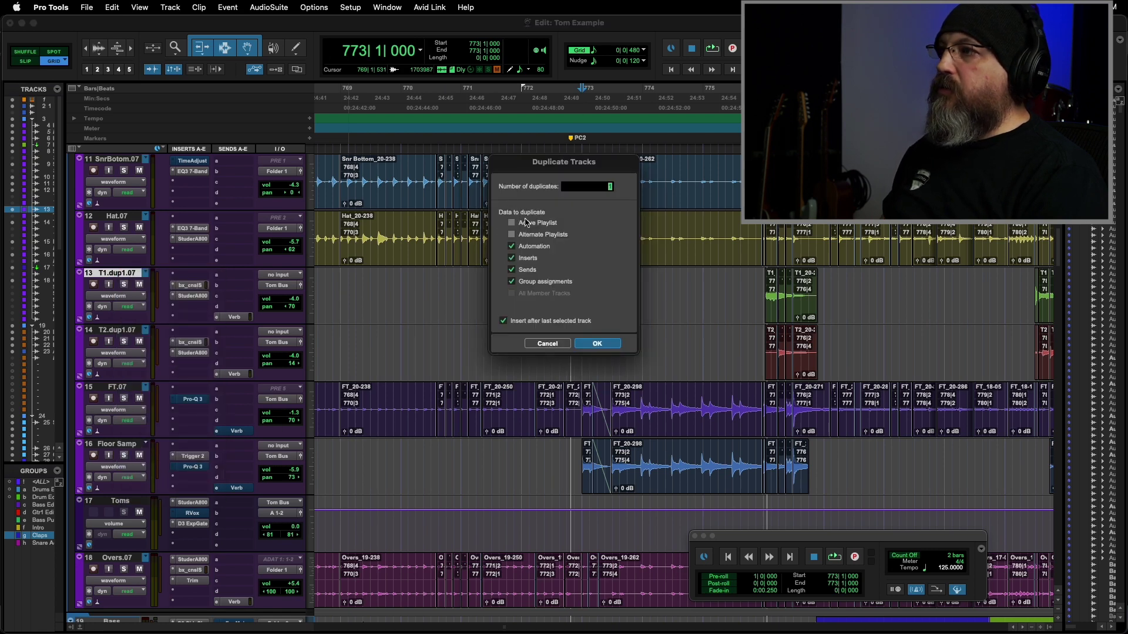
left_click(599, 342)
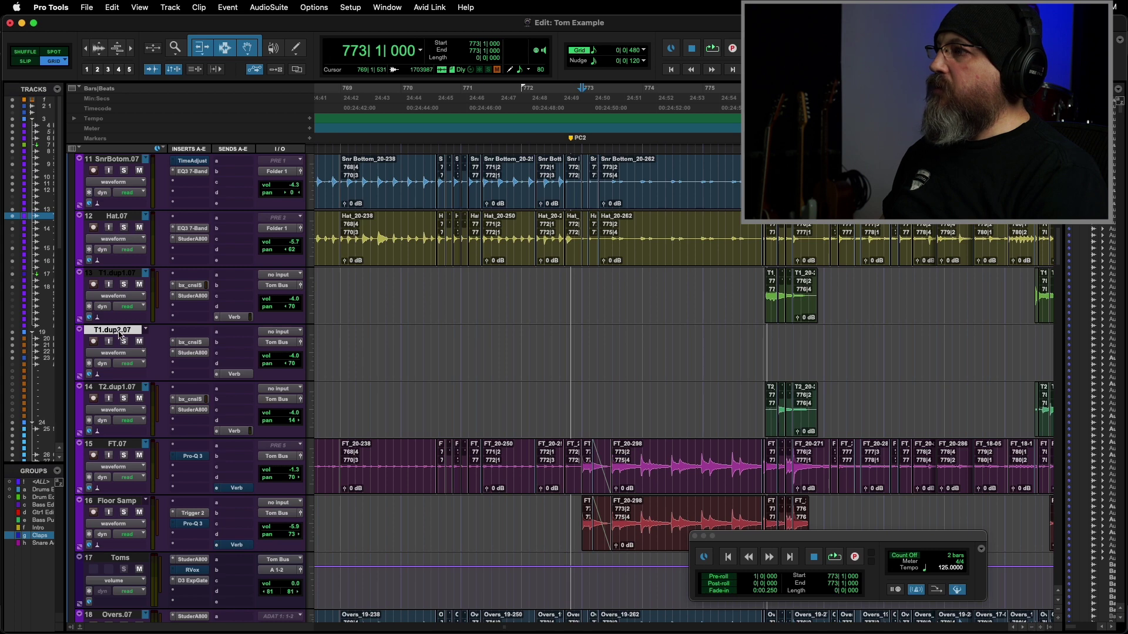
Step: Rename the new T1.dup2.07 track to 'Tom 1 Samp'
double_click(120, 331)
type("Tom 1 Samp")
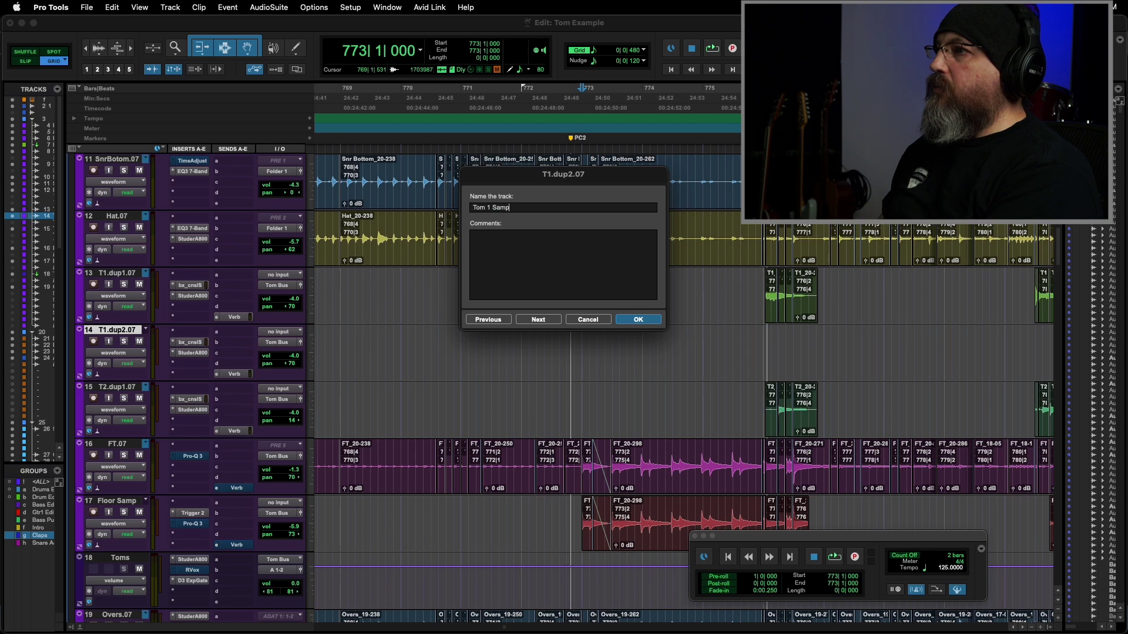
key("Escape")
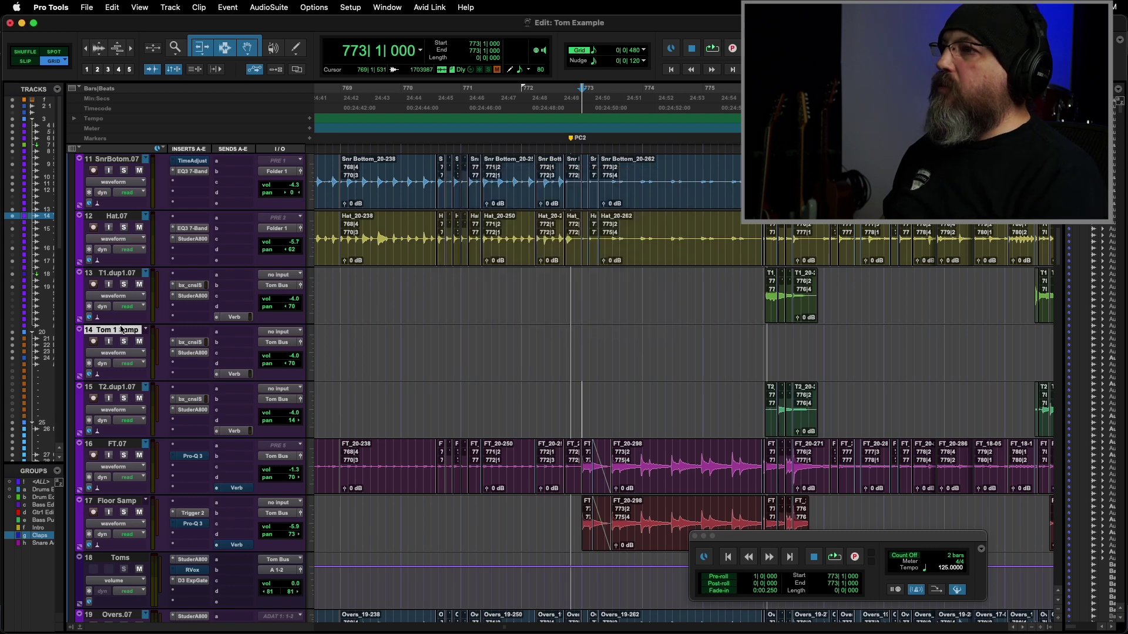
Step: Clear Tom 1 Samp's old inserts and copy Floor Samp's Trigger 2 onto it
left_click_drag(182, 353, 174, 345)
left_click(181, 336)
left_click(190, 305)
left_click_drag(190, 519, 189, 345)
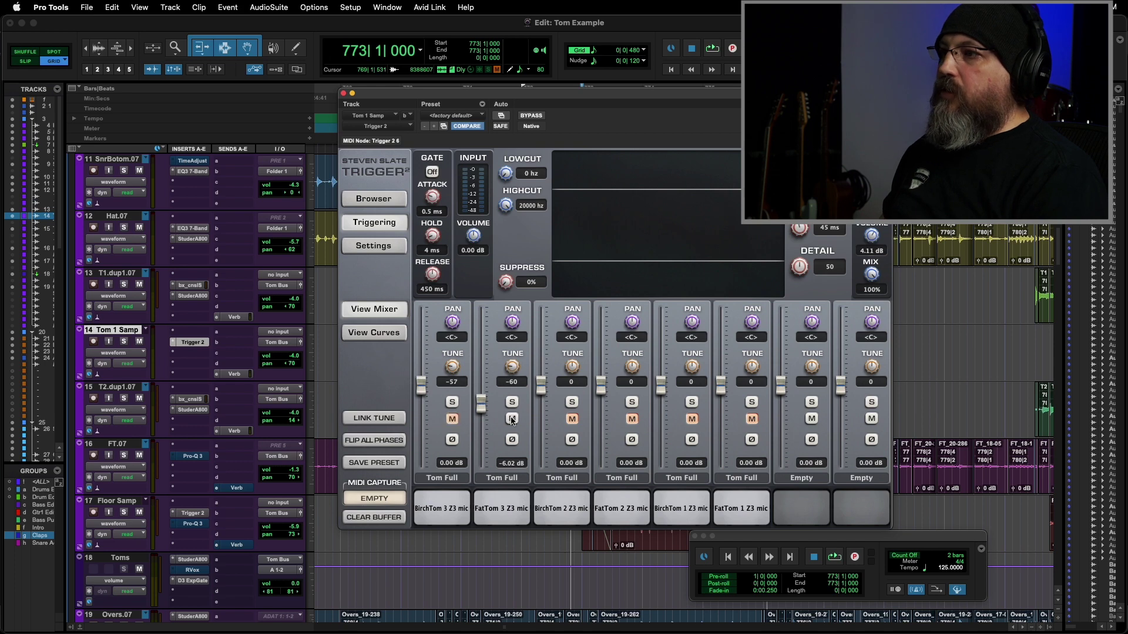
Step: Unmute the FatTom 1 Z3 mic sample, audition playback, and solo Tom 1 Samp
left_click(752, 419)
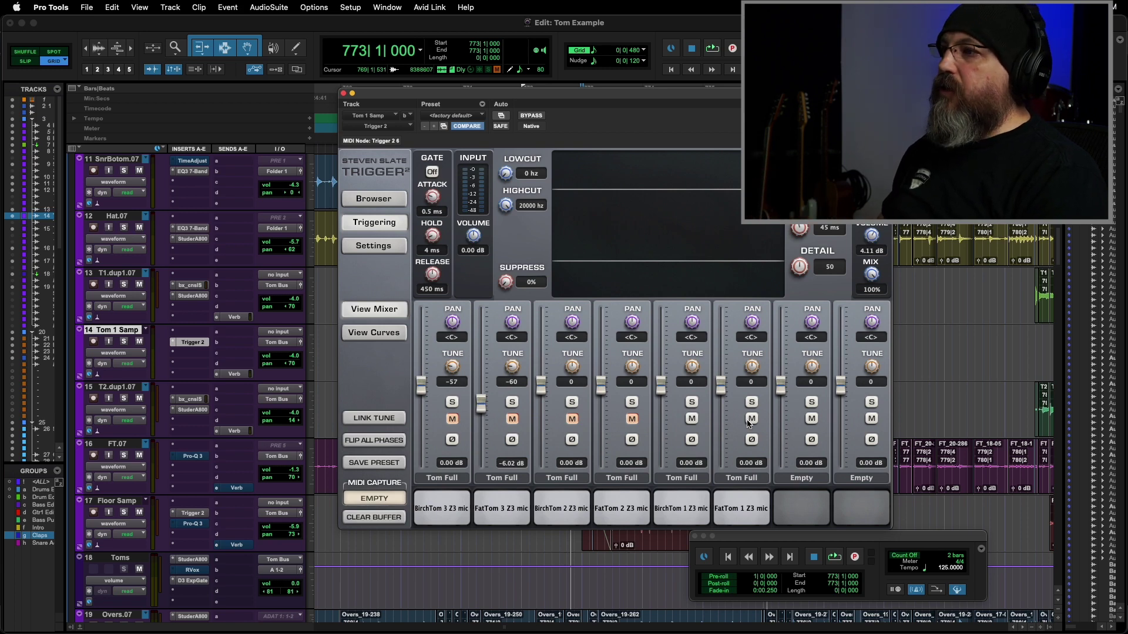
key("space")
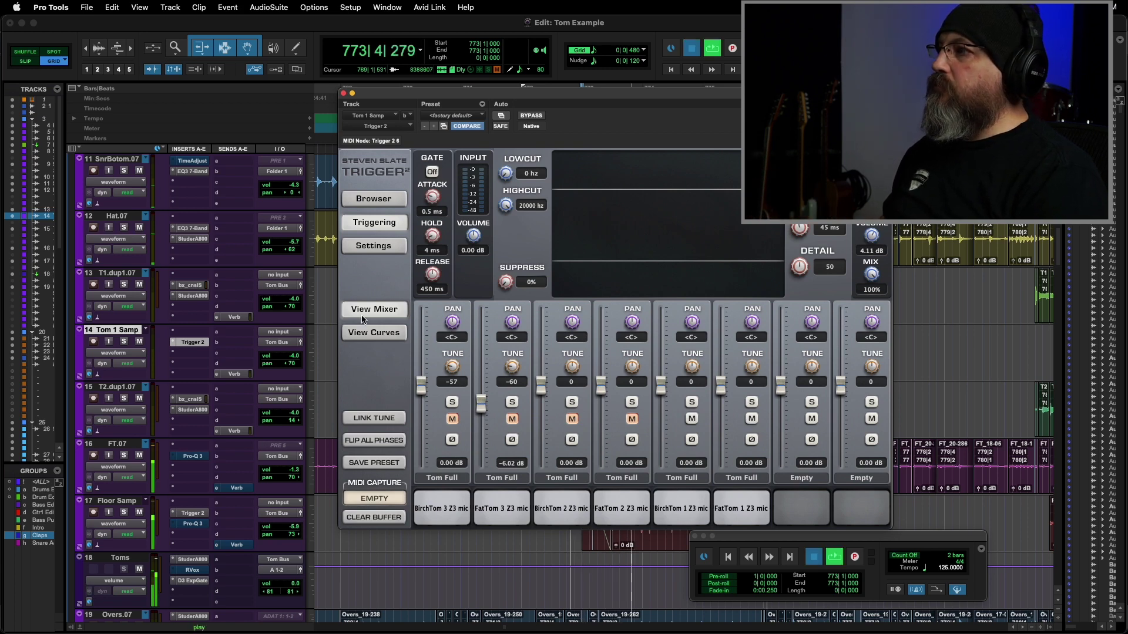
key("space")
left_click(124, 341)
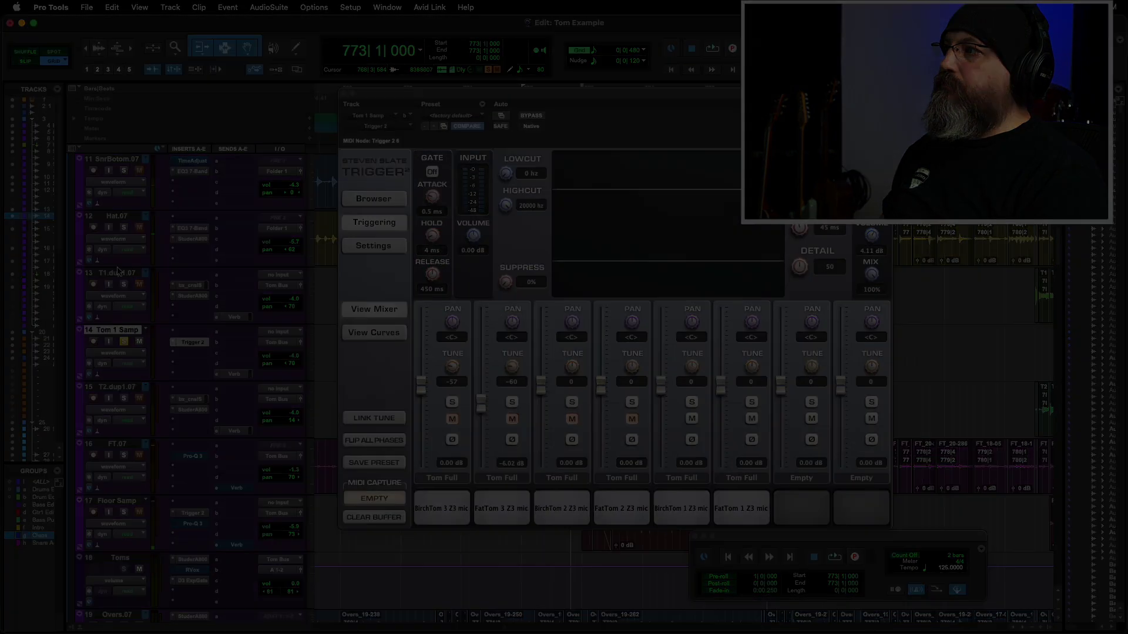